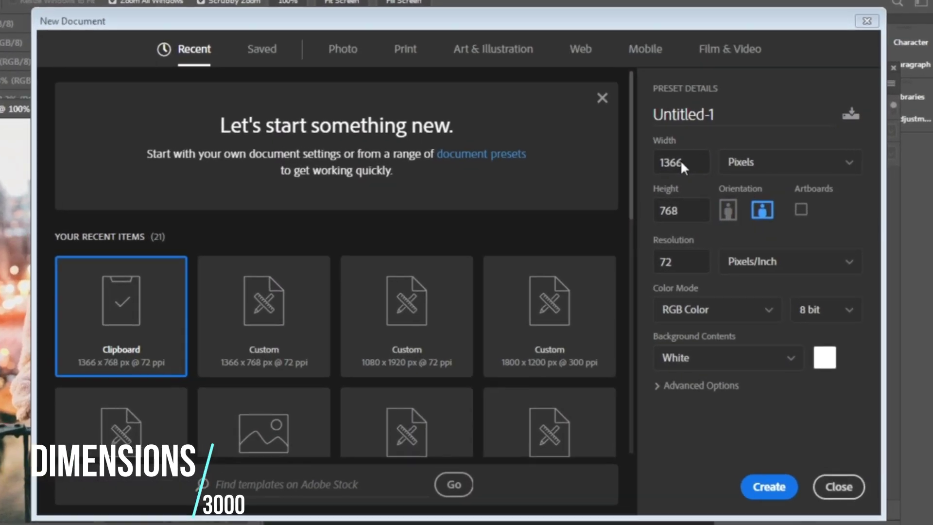
Create a 1500 × 3000 pixel document at 72 pixels/inch with a white background and enlarge its window beside the photos
double_click(702, 173)
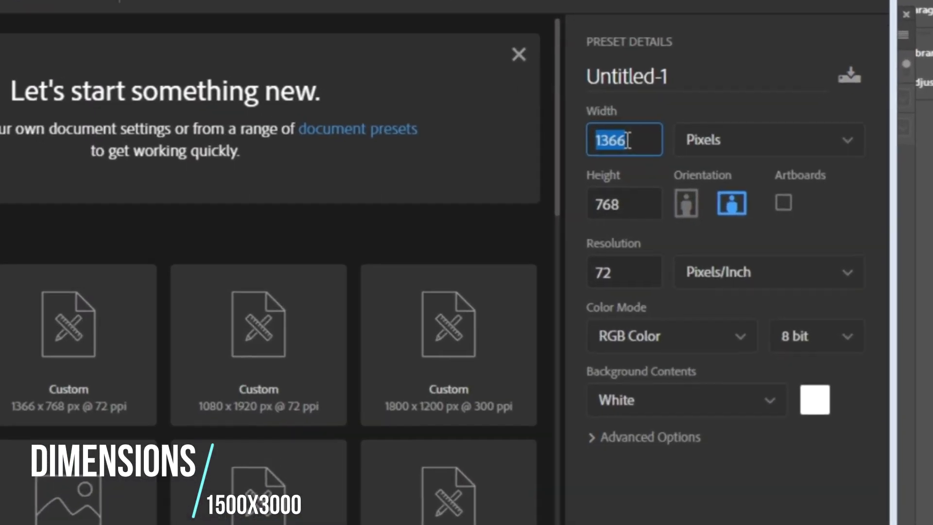
text(1500)
double_click(607, 199)
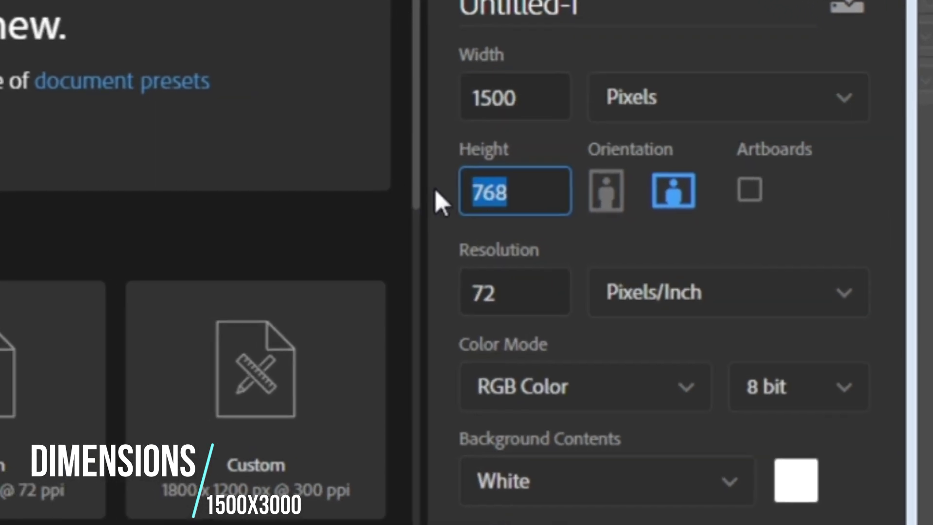
text(3000)
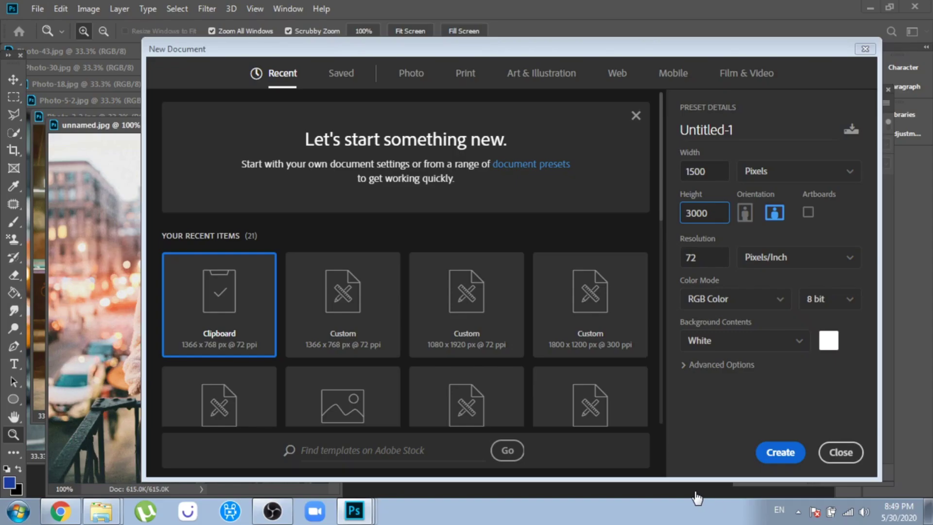
key(Return)
drag(141, 128, 411, 77)
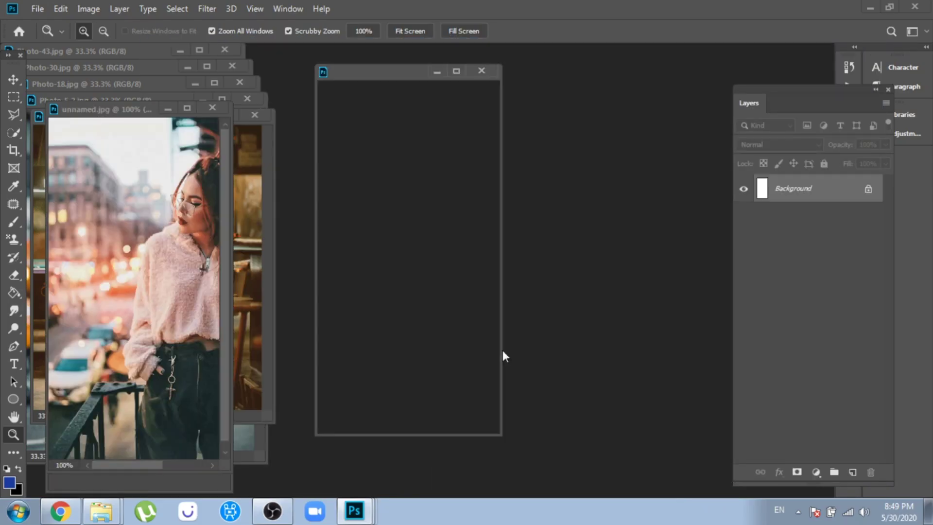
drag(501, 432, 592, 492)
Add a guide layout with 3 columns and 6 rows to the canvas
click(292, 11)
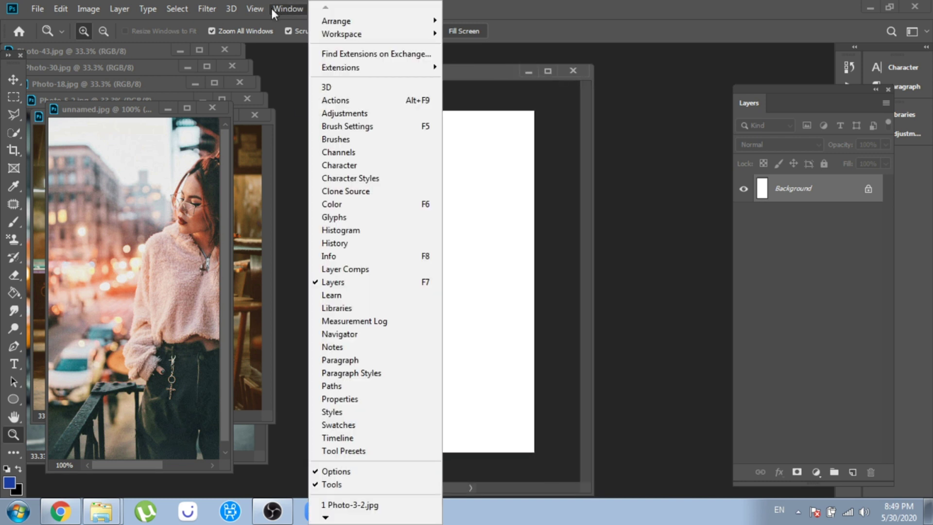
click(307, 394)
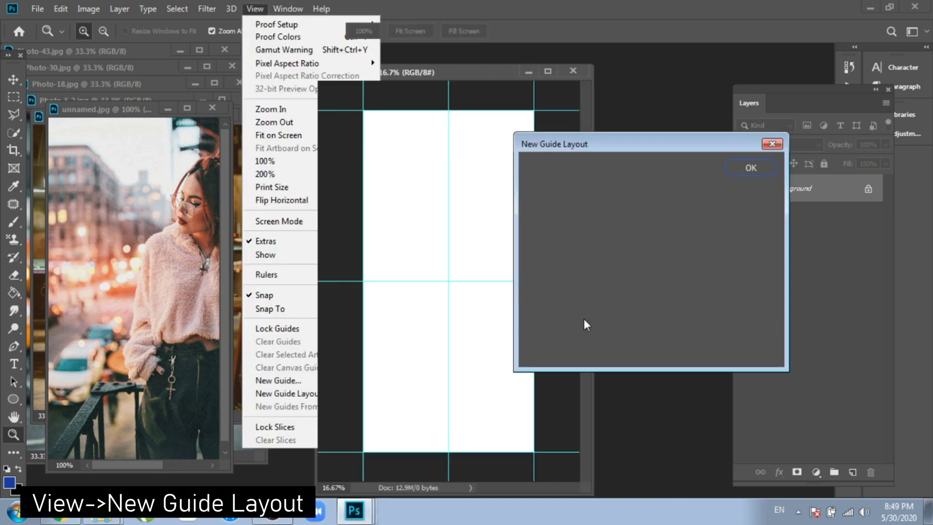
text(3)
text(6)
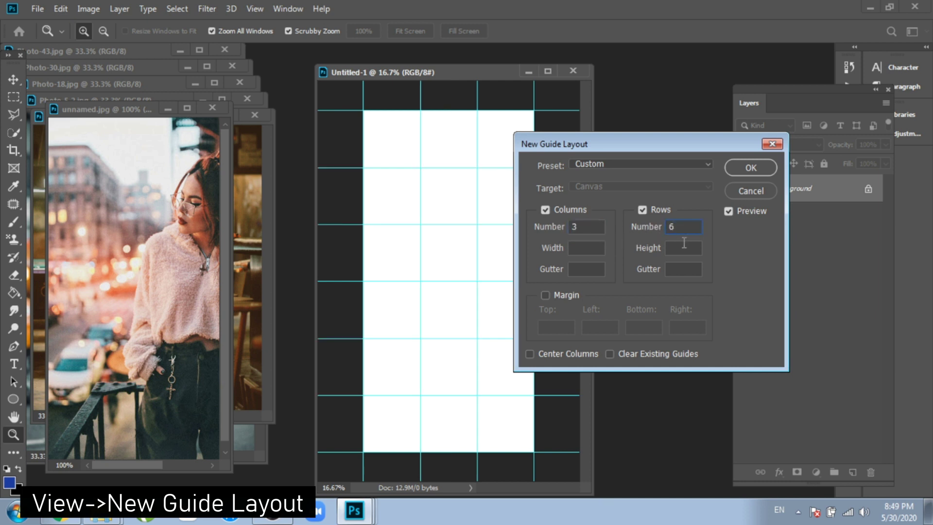
click(748, 171)
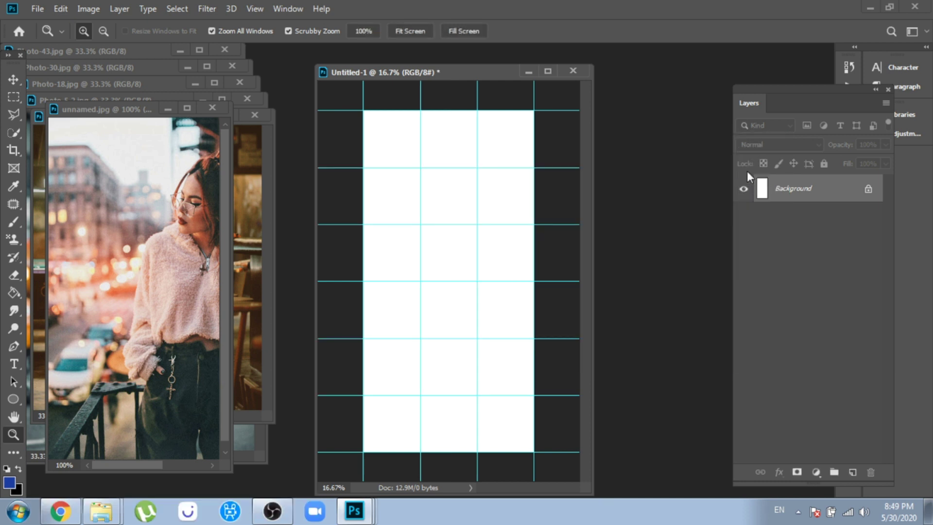
Draw a rounded blue blob about 960 × 945 px with the Pen tool in the canvas's lower-left corner
click(8, 401)
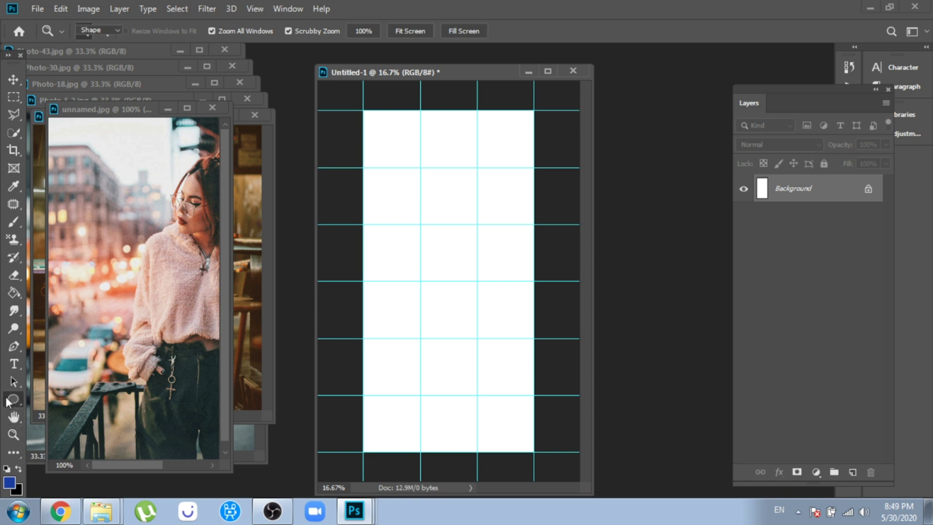
key(p)
click(364, 394)
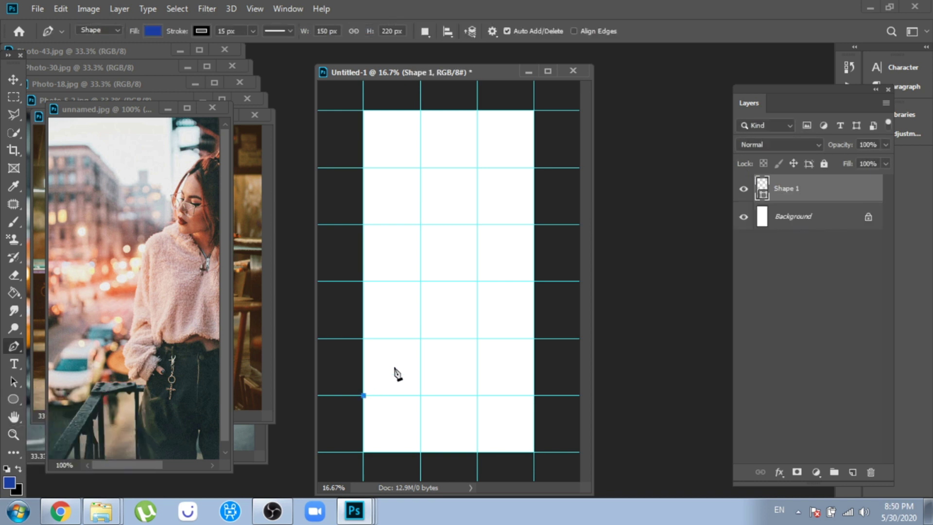
drag(395, 366, 421, 378)
click(420, 373)
click(421, 395)
click(411, 413)
click(421, 373)
click(421, 396)
drag(410, 413, 389, 446)
click(411, 414)
click(371, 435)
click(374, 442)
drag(373, 442, 444, 451)
click(363, 441)
click(357, 395)
Shift the lower-left blob slightly up and to the left, and remove its stroke
key(v)
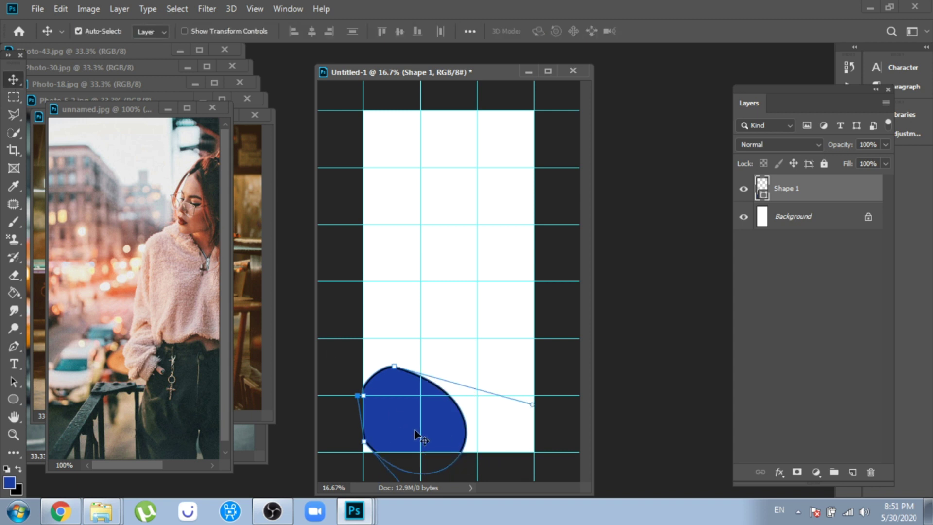
drag(404, 416, 410, 416)
click(14, 346)
click(202, 32)
click(134, 55)
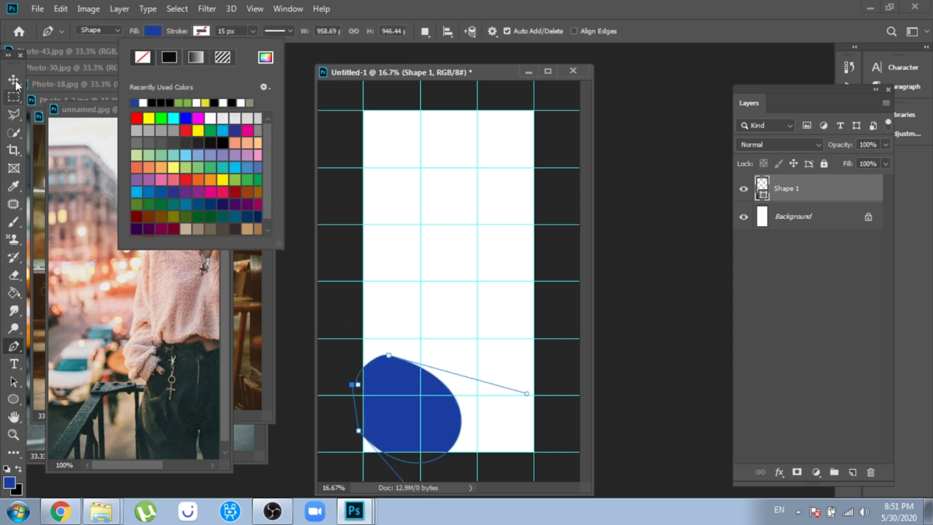
click(13, 80)
On a new layer, draw a blue pen shape about 709 × 908 px near the middle of the canvas's right side
click(14, 346)
mouse_move(508, 235)
mouse_down()
mouse_move(462, 248)
mouse_move(437, 239)
mouse_up()
key(ctrl+z)
key(ctrl+shift+alt+n)
click(444, 272)
click(492, 327)
click(518, 291)
click(525, 242)
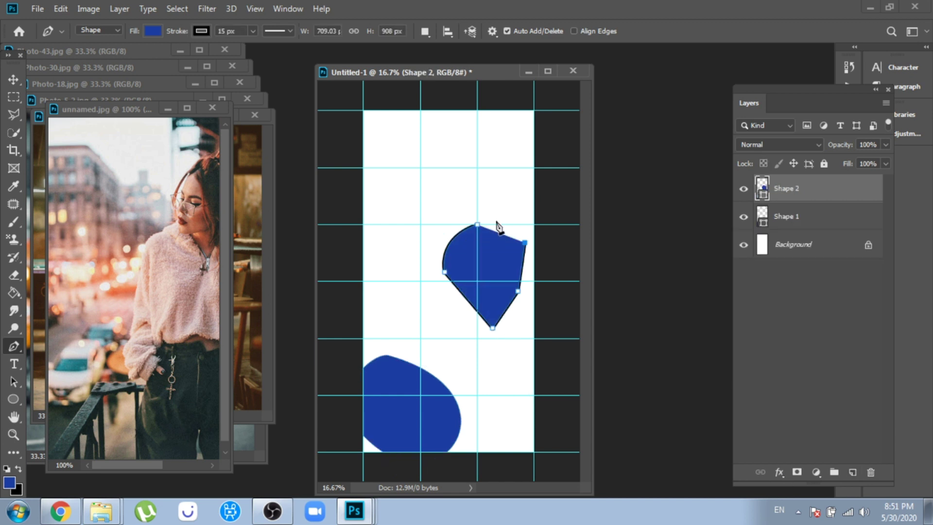
Reshape the middle shape's anchors and edges into a curved, flame-like form about 980 × 1019 px
click(519, 290)
drag(469, 303, 439, 294)
drag(439, 294, 485, 381)
drag(534, 292, 506, 289)
drag(446, 254, 488, 254)
click(440, 298)
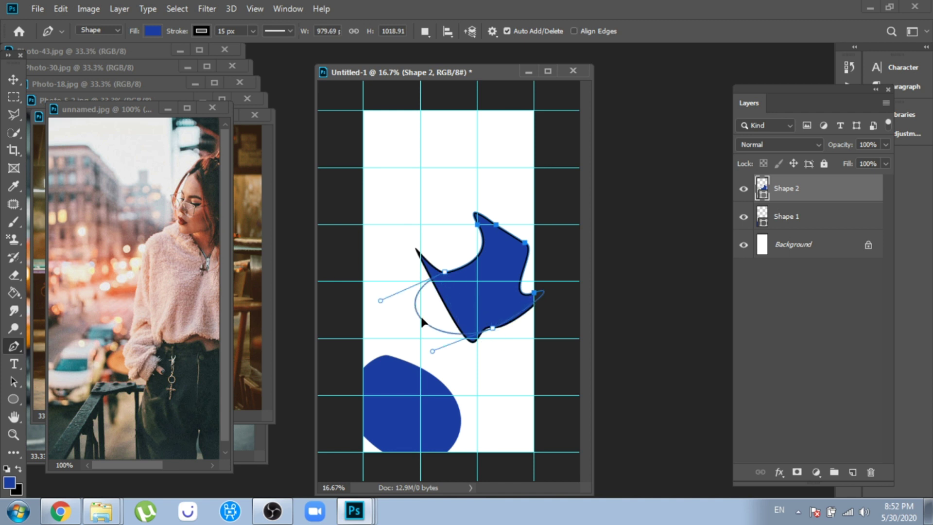
Remove the middle shape's stroke and move the shape so it runs off the canvas's right edge
click(153, 30)
click(13, 79)
drag(505, 292, 521, 293)
On a new layer, draw an angular blue pen shape about 546 × 576 px in the upper part of the canvas
click(852, 472)
key(p)
drag(432, 124, 408, 144)
click(395, 168)
click(403, 187)
drag(434, 190, 440, 190)
click(458, 148)
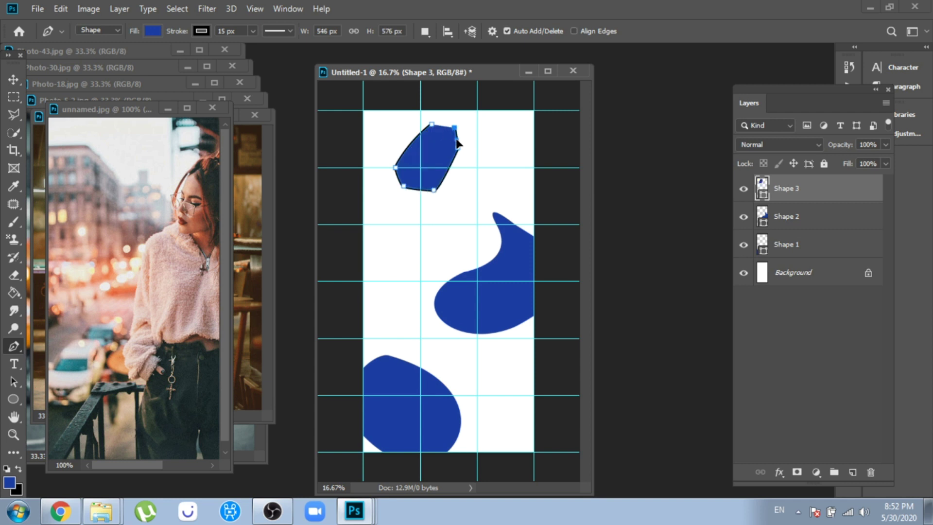
Curve the upper shape's edges, move it slightly left and reshape it into a teardrop about 647 × 768 px
drag(432, 125, 448, 119)
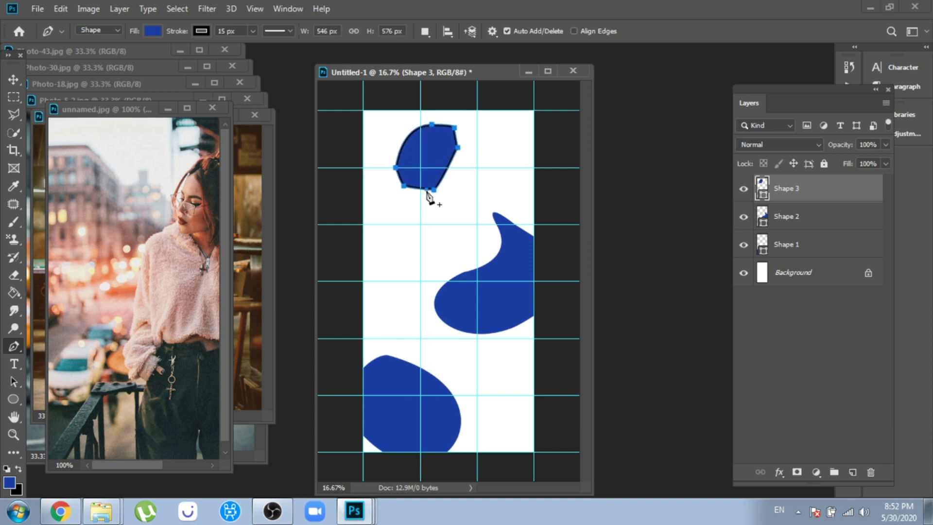
click(459, 148)
key(v)
drag(437, 158, 421, 159)
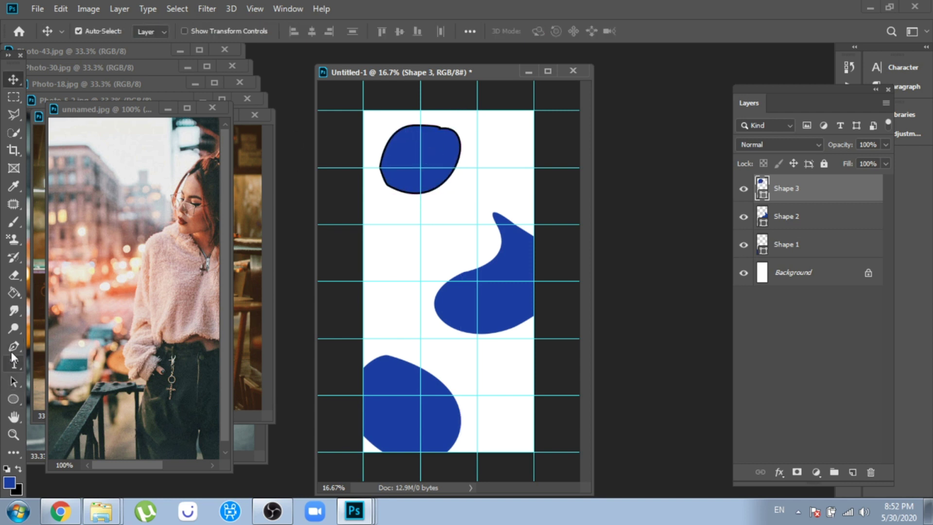
click(13, 346)
click(396, 192)
drag(397, 192, 417, 208)
click(416, 208)
Remove the stroke from the upper teardrop shape
click(206, 33)
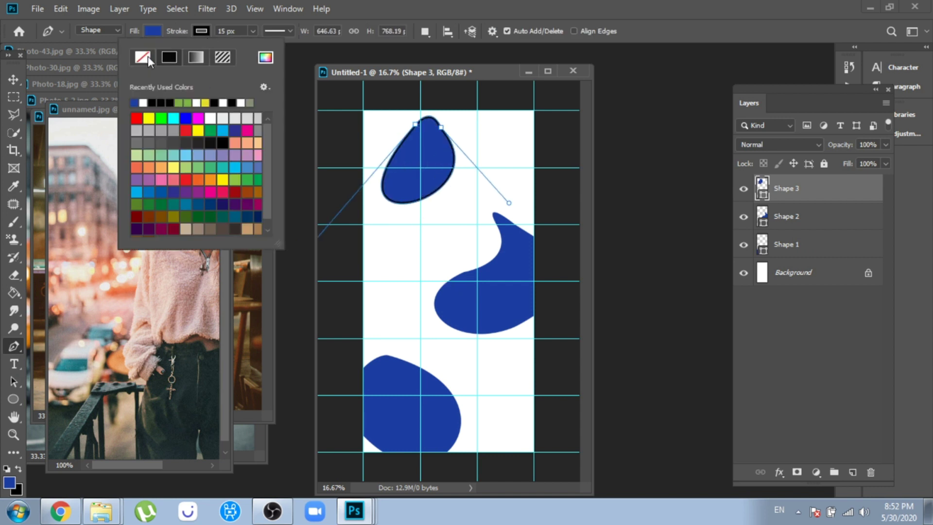
click(138, 57)
click(13, 82)
On a new layer, draw a small rounded pen blob about 248 × 307 px at the teardrop's lower end
click(15, 345)
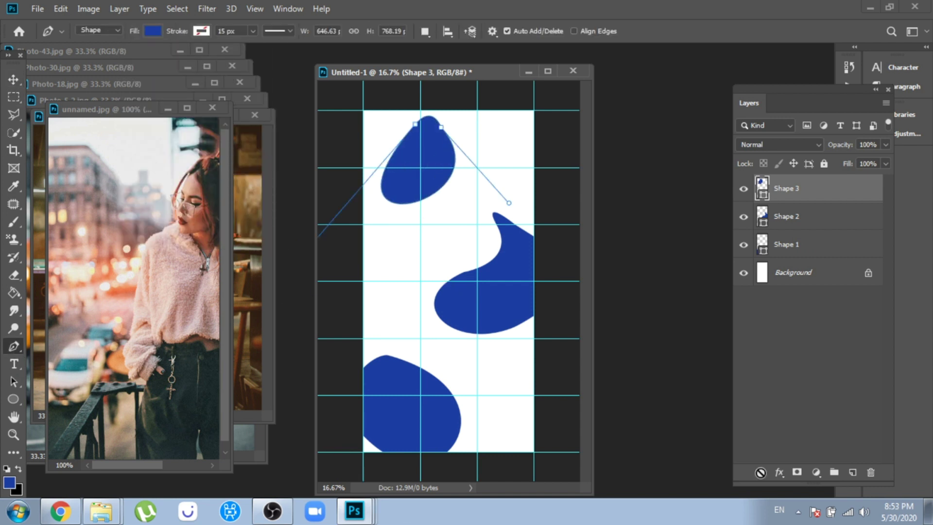
click(852, 471)
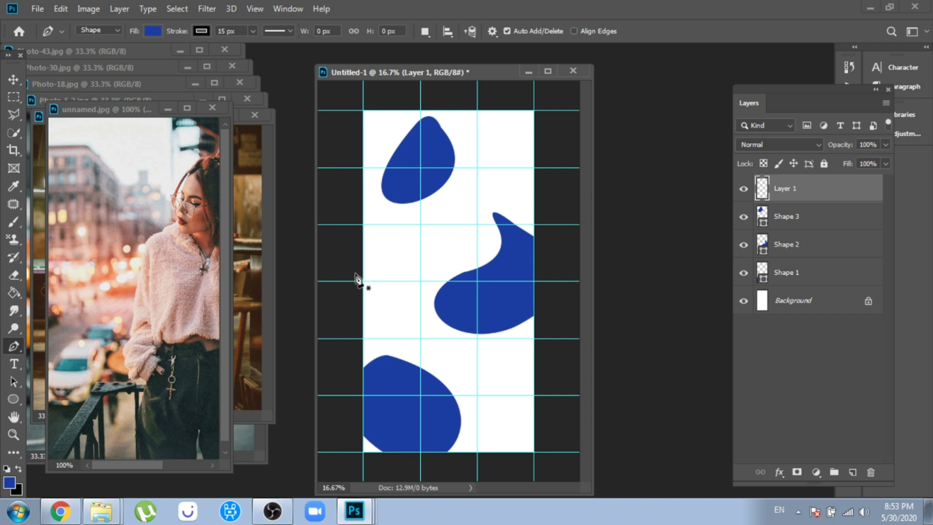
click(394, 191)
click(397, 221)
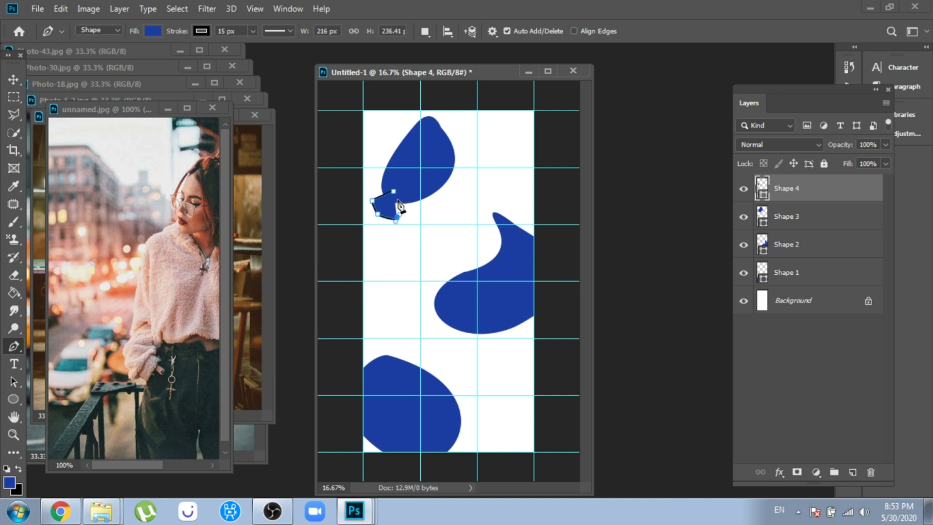
drag(380, 217, 365, 188)
Remove the stroke from the small blob
click(210, 33)
click(148, 60)
click(12, 81)
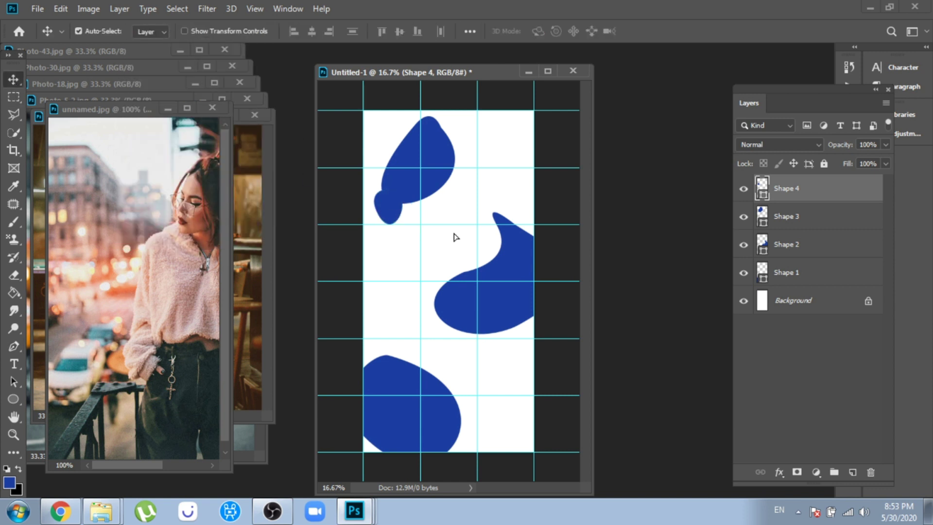
Move the small blob onto the lower part of the middle shape and fill it with white
drag(399, 214, 509, 305)
click(14, 346)
click(157, 32)
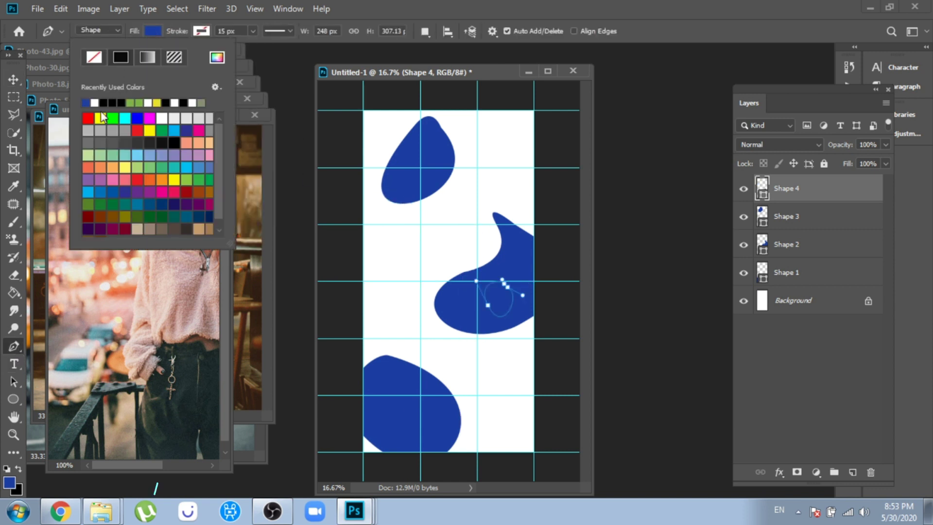
click(98, 96)
key(Escape)
key(v)
mouse_move(497, 311)
mouse_down()
mouse_move(478, 307)
mouse_move(482, 317)
mouse_up()
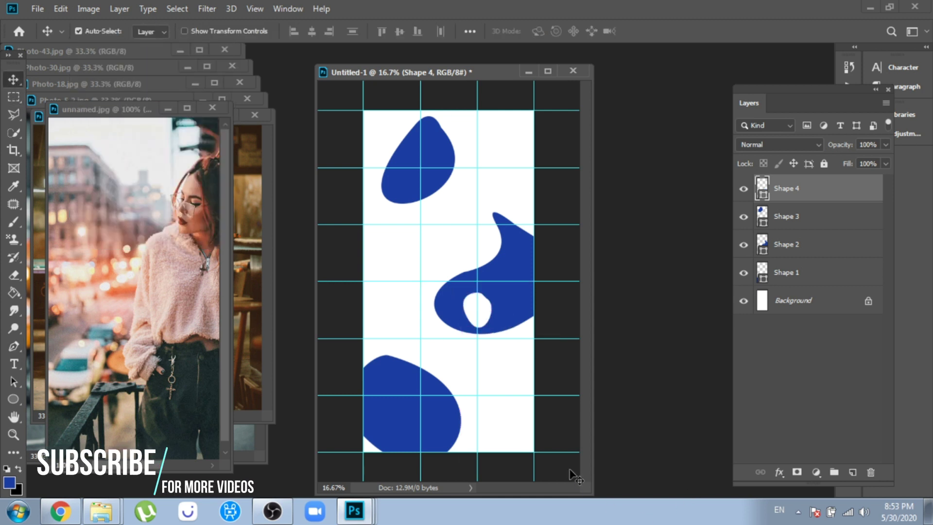
Reshape the small white blob with the Pen tool into a narrower form about 201 × 284 px
key(p)
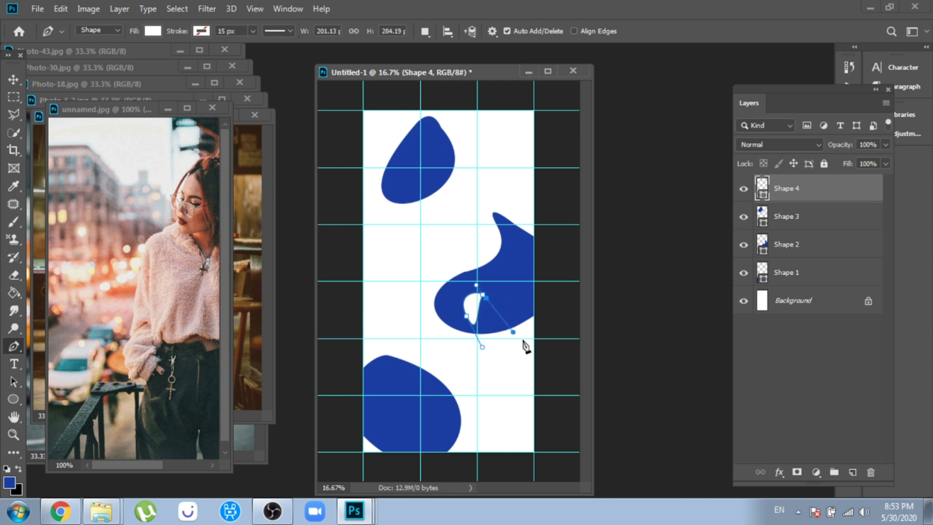
key(v)
key(m)
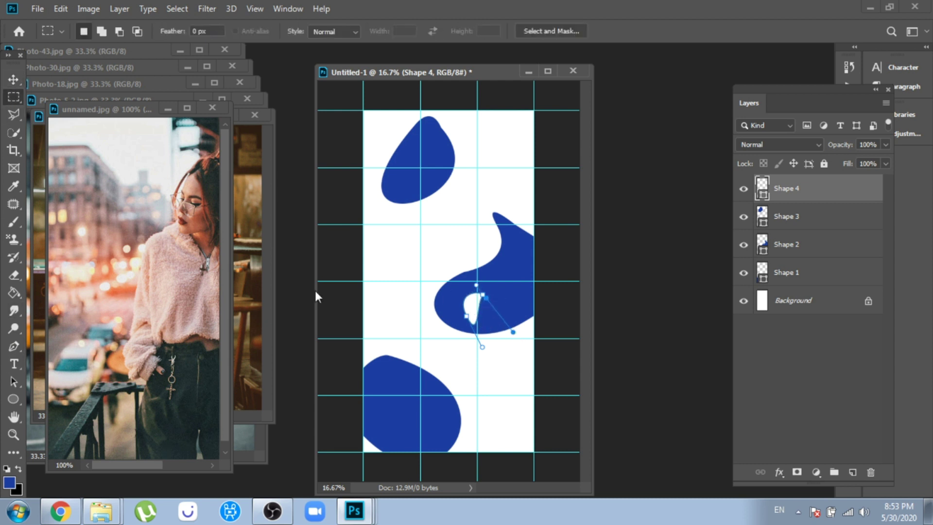
key(v)
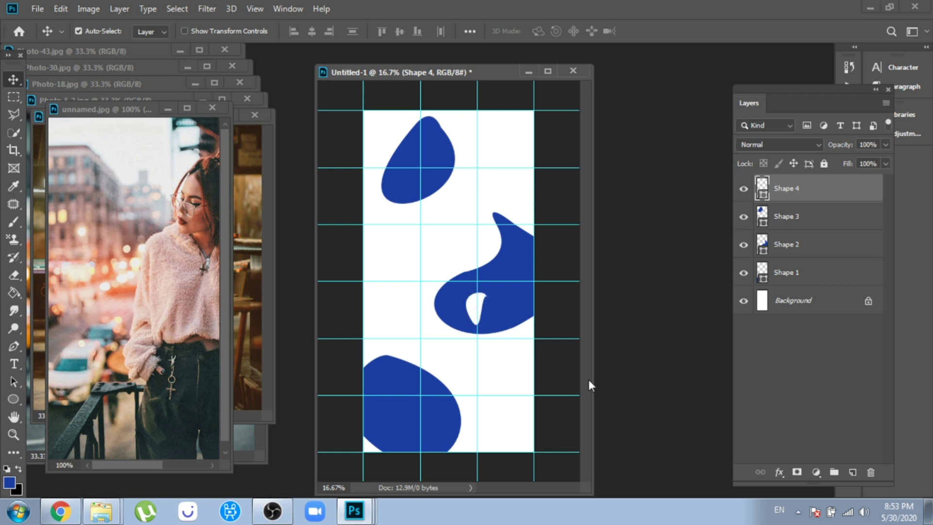
Sample the sweater's pink from unnamed.jpg and set the foreground color to edcac0
click(788, 217)
key(p)
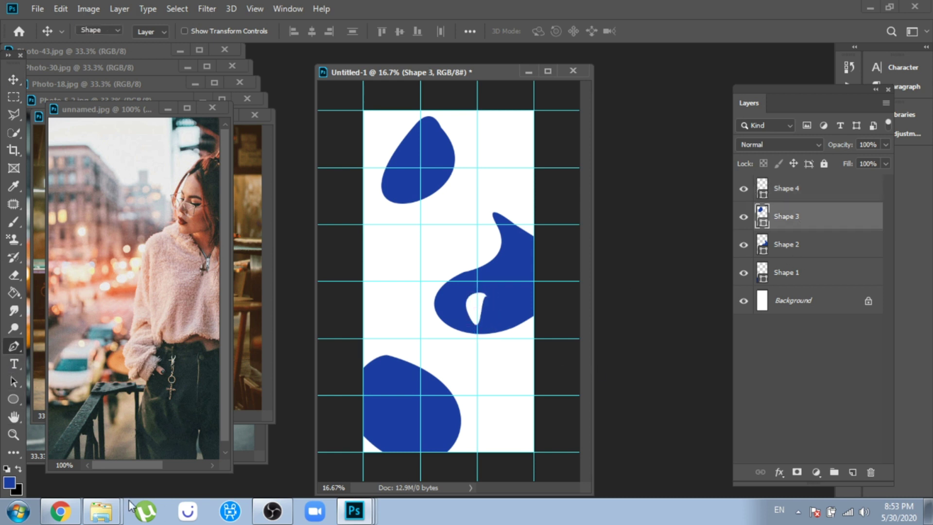
click(153, 31)
click(148, 267)
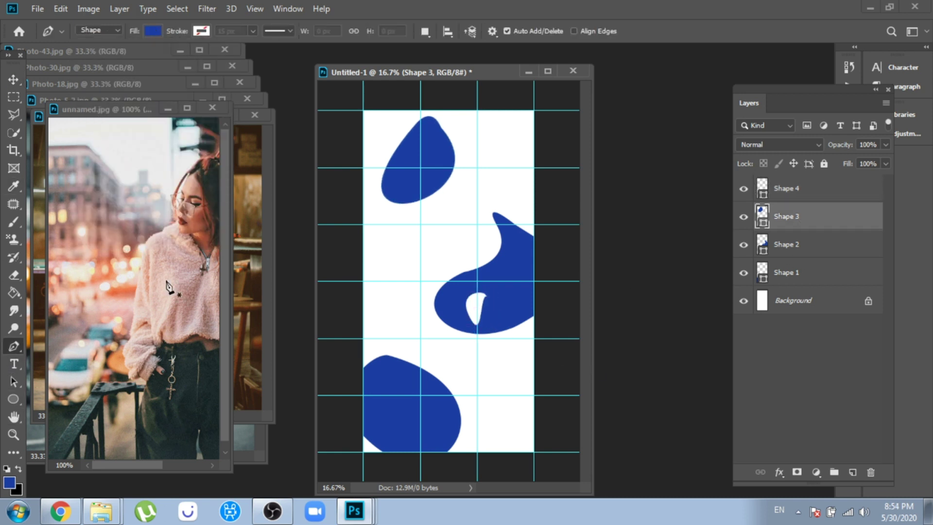
key(i)
key(ctrl+z)
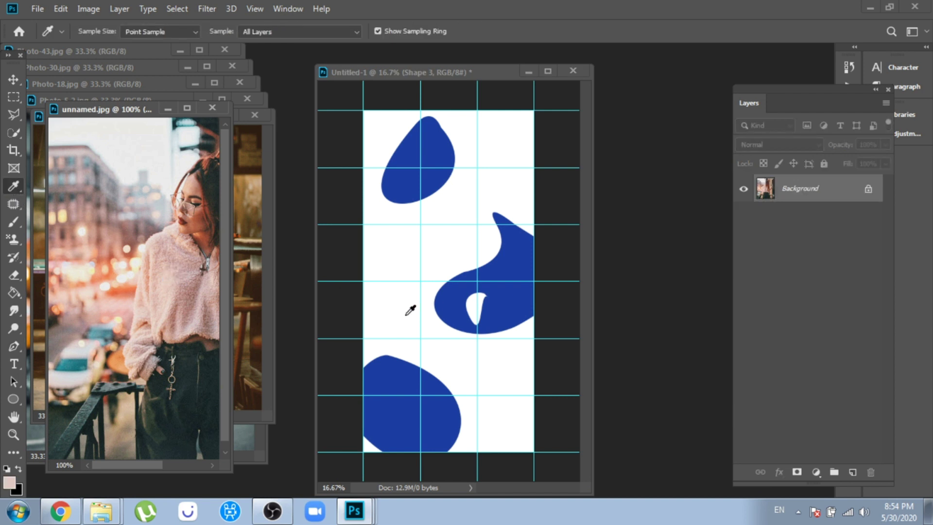
click(9, 482)
click(605, 271)
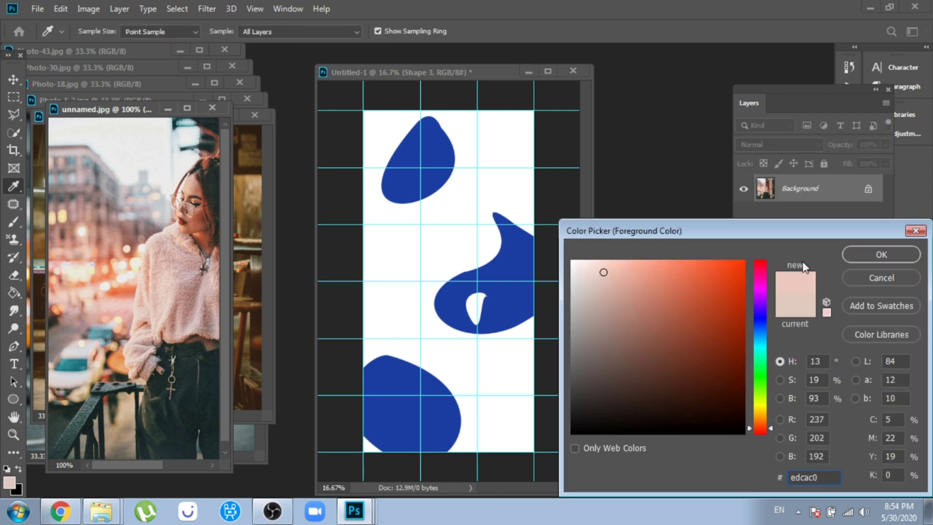
click(881, 254)
Fill the upper teardrop on the Shape 3 layer with the recently used pink
click(458, 89)
click(14, 346)
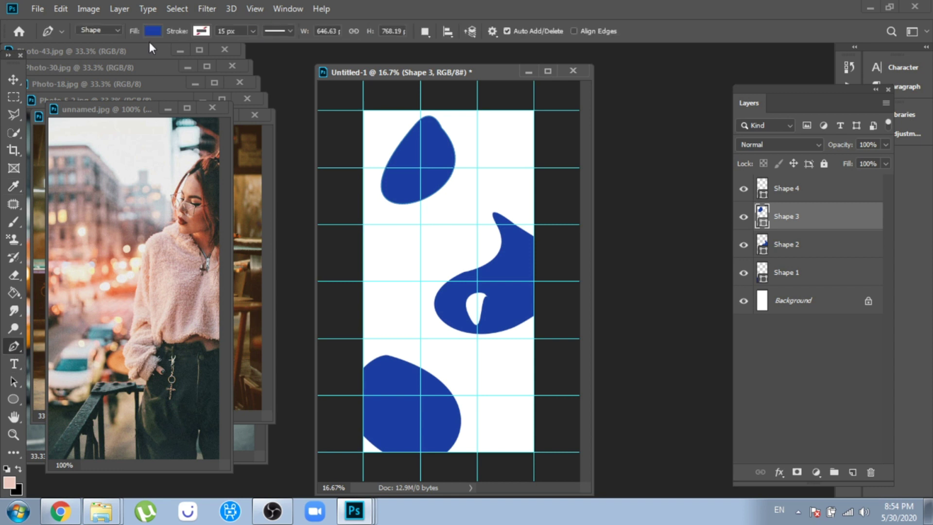
click(153, 31)
click(88, 103)
click(814, 248)
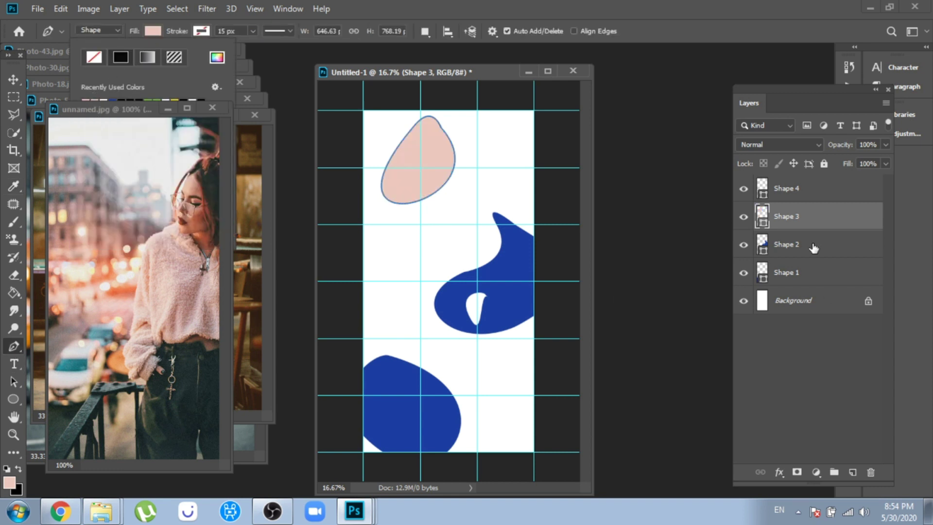
Fill the middle flame-like shape on the Shape 2 layer with the recently used pink
click(850, 251)
click(152, 30)
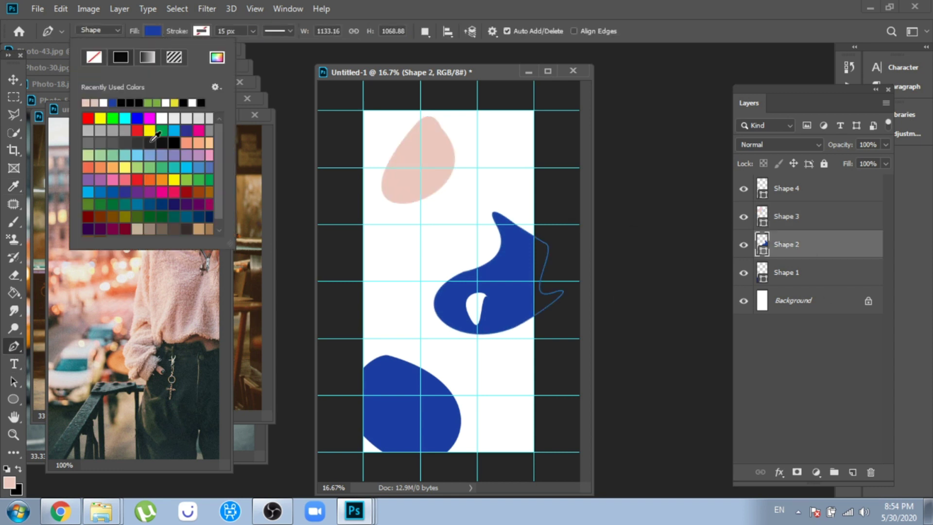
click(86, 103)
key(Return)
Fill the large lower blob on the Shape 1 layer with the recently used pink
click(813, 272)
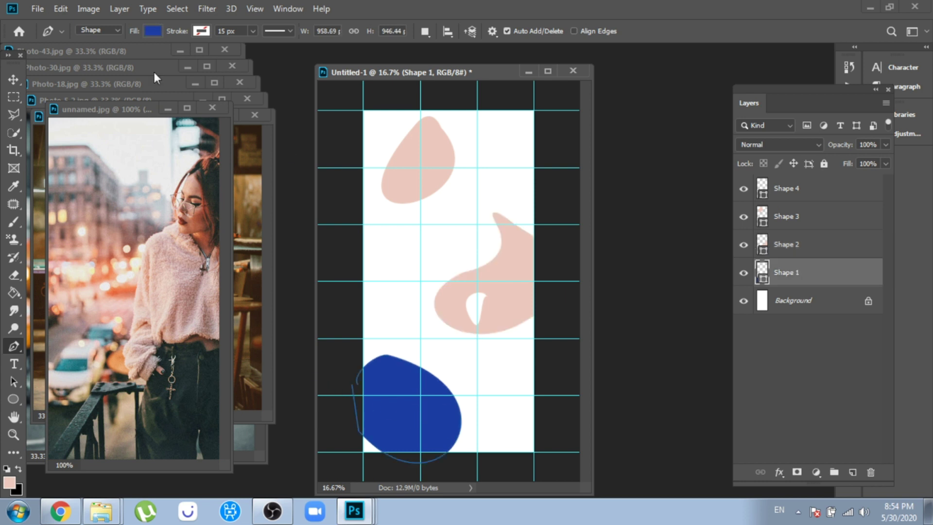
click(152, 31)
click(87, 102)
key(Return)
key(v)
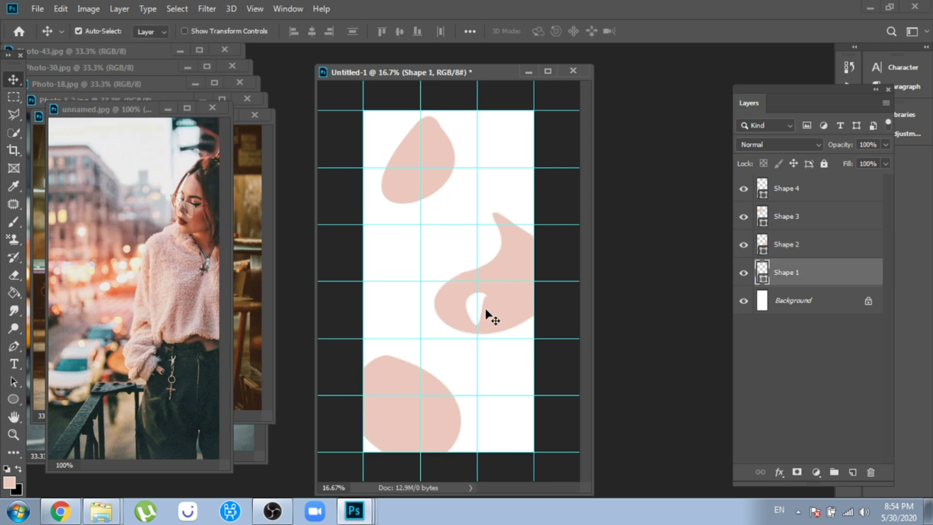
Draw a pink splat custom shape at the canvas's left edge and place a copy in the upper-right corner
right_click(13, 398)
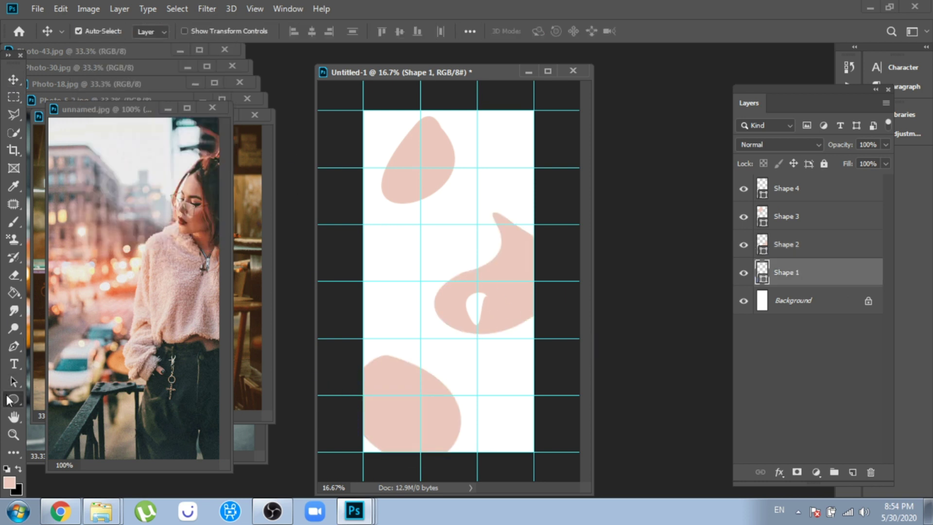
click(68, 462)
click(540, 31)
scroll(585, 90, down, 2)
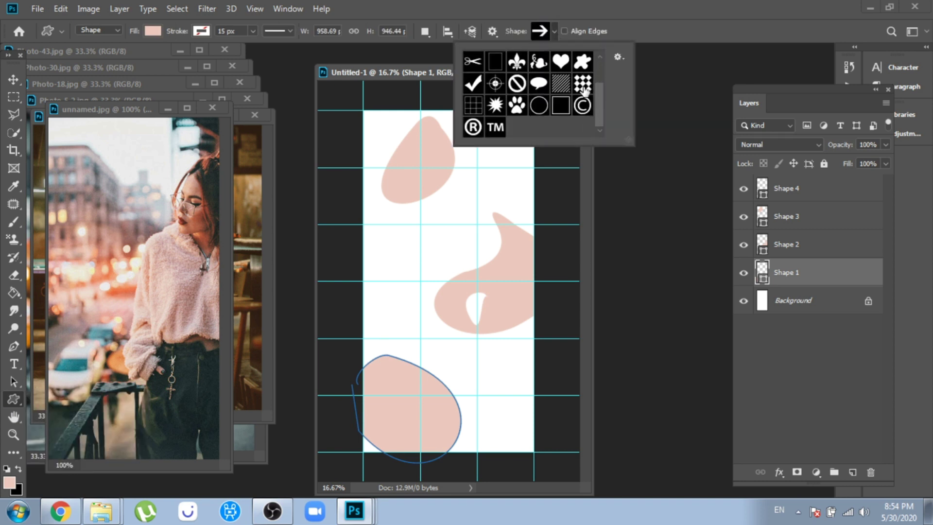
drag(355, 234, 372, 292)
key(v)
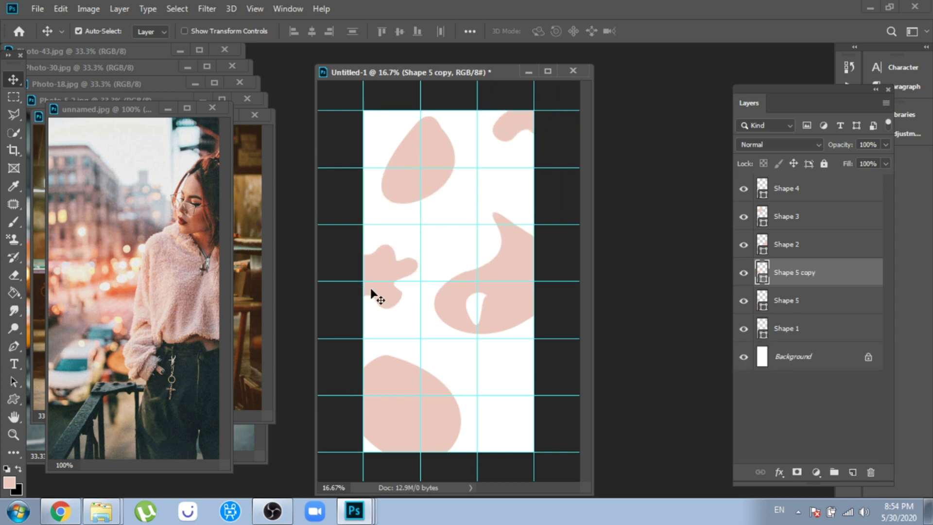
Move the small white blob to the right edge of the middle flame-like shape and duplicate its layer
drag(476, 314, 532, 275)
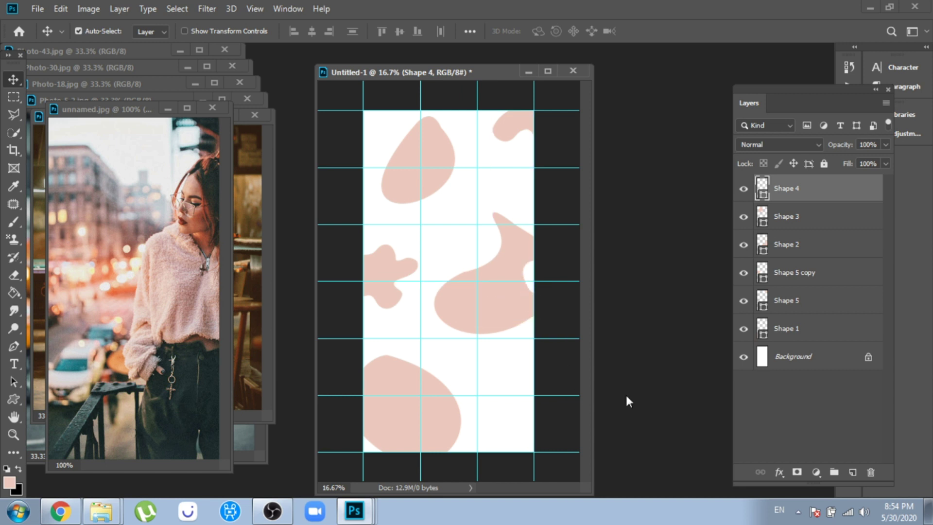
key(ctrl+j)
Place a copy of the splat shape at the canvas's lower right edge and fill it with the recently used beige
drag(382, 273, 534, 387)
key(ctrl+j)
click(12, 396)
click(154, 31)
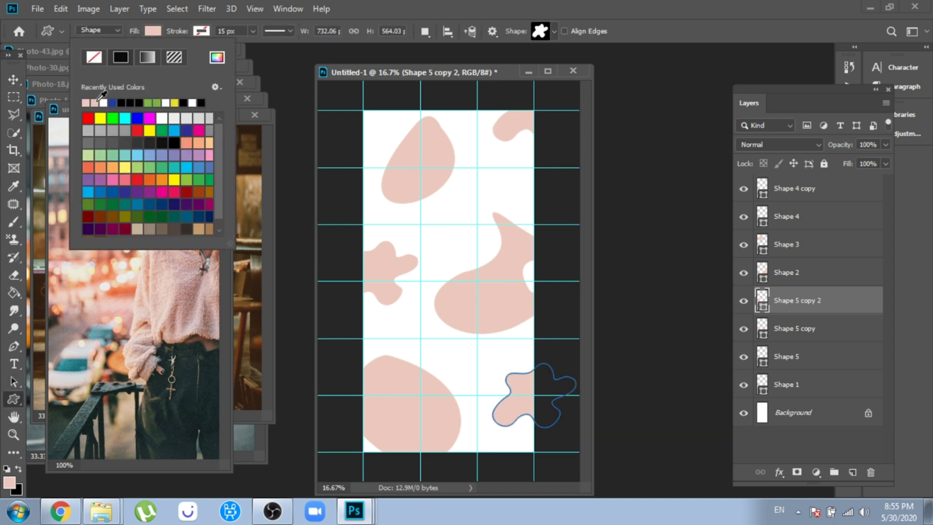
key(Escape)
key(v)
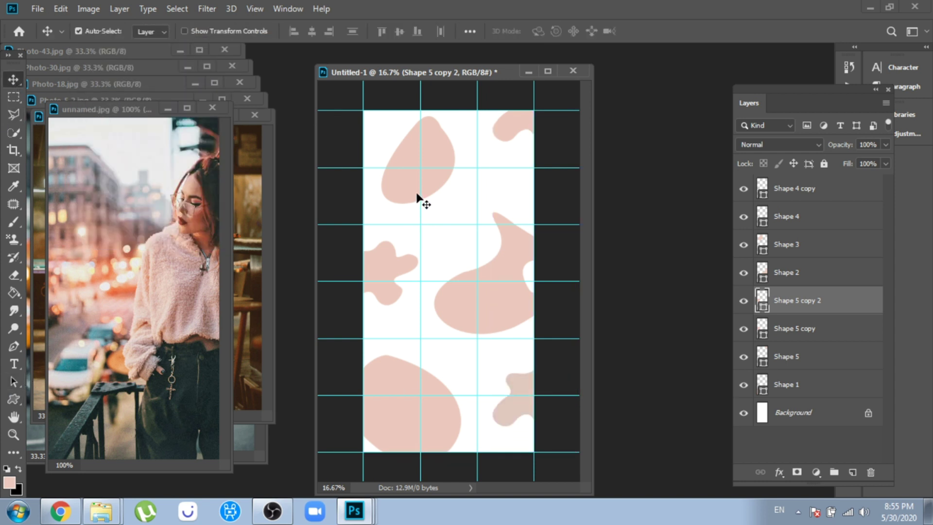
Fill the upper teardrop on the Shape 3 layer with the recently used beige
click(404, 192)
click(13, 398)
click(153, 32)
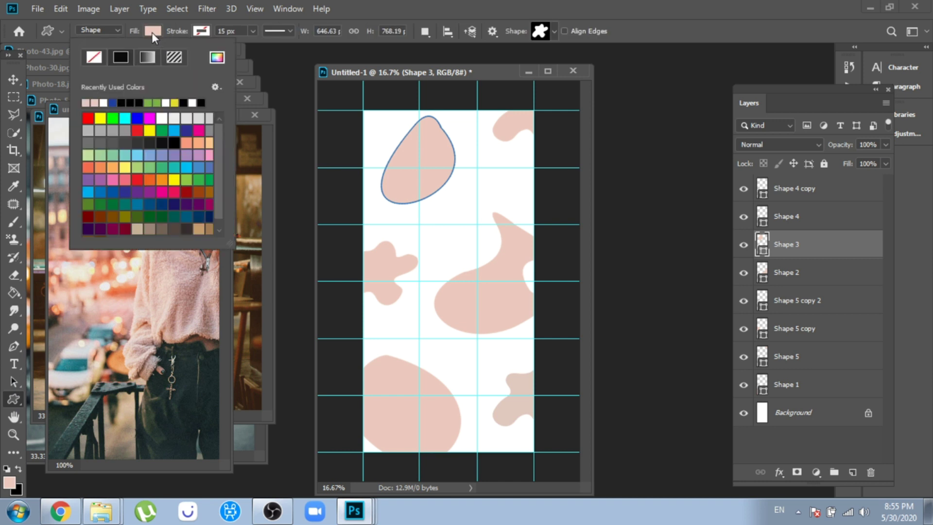
key(Escape)
key(v)
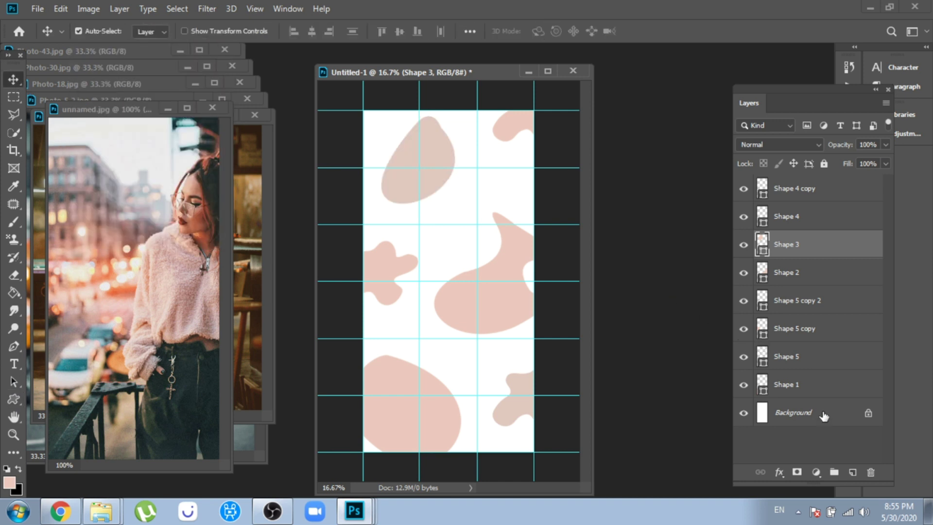
Draw a beige rounded rectangle about 361 × 350 px with a 300 px radius over the lower right edge of the large blob
key(z)
click(395, 422)
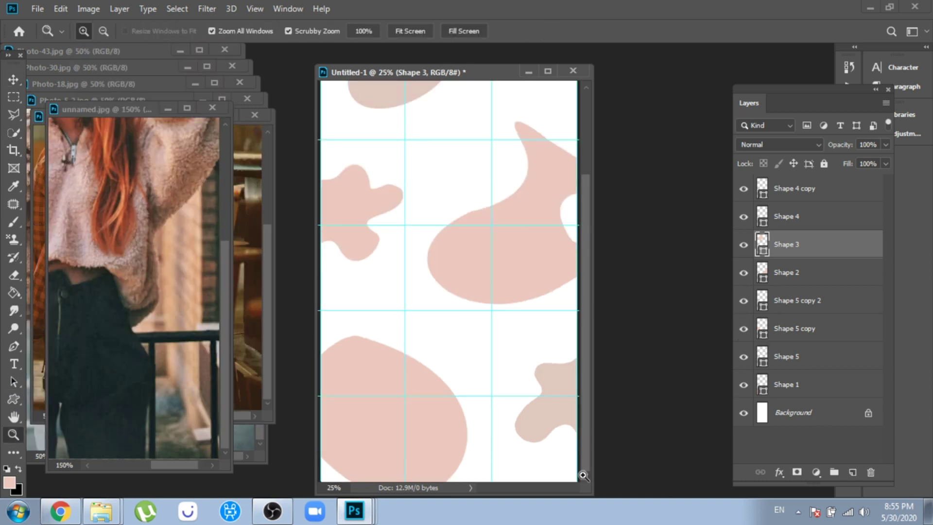
drag(747, 510, 743, 511)
drag(472, 70, 448, 7)
click(508, 406)
click(509, 406)
click(14, 398)
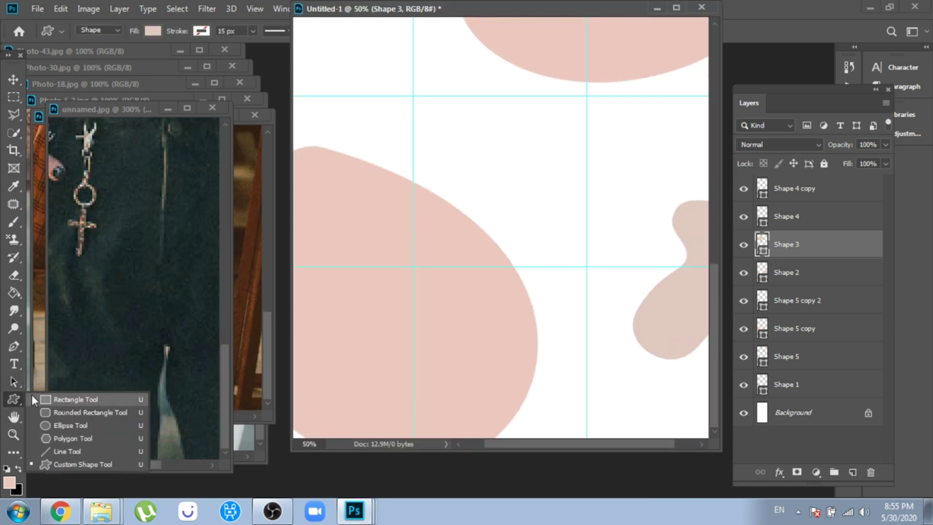
click(56, 412)
drag(412, 9, 193, 43)
drag(233, 332, 356, 454)
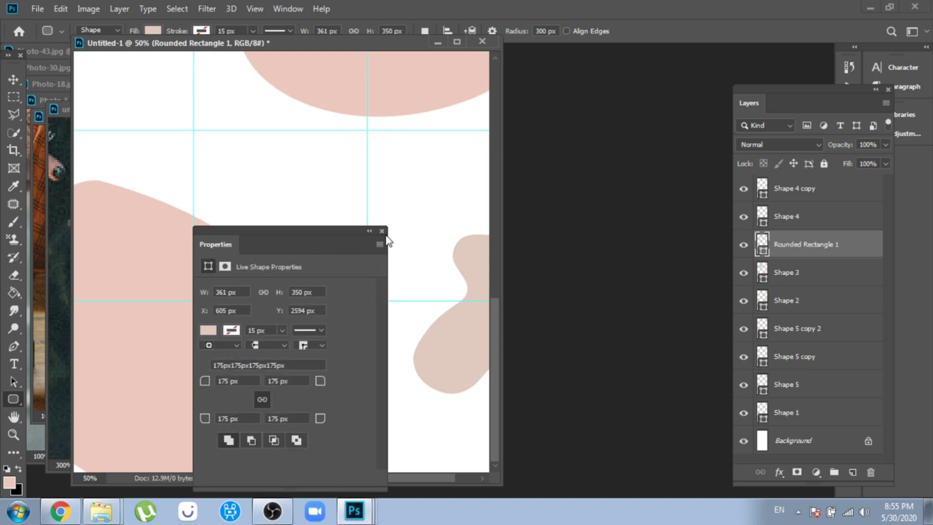
Unlink the rounded rectangle's corners and set the top-left radius to 100 px and the bottom-right radius to 90 px
drag(249, 243, 559, 178)
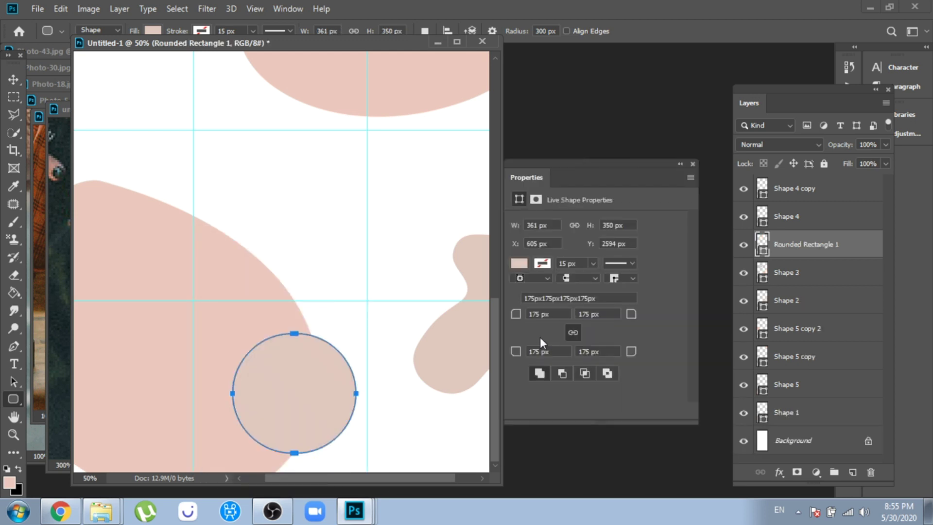
text(100)
key(Return)
text(120)
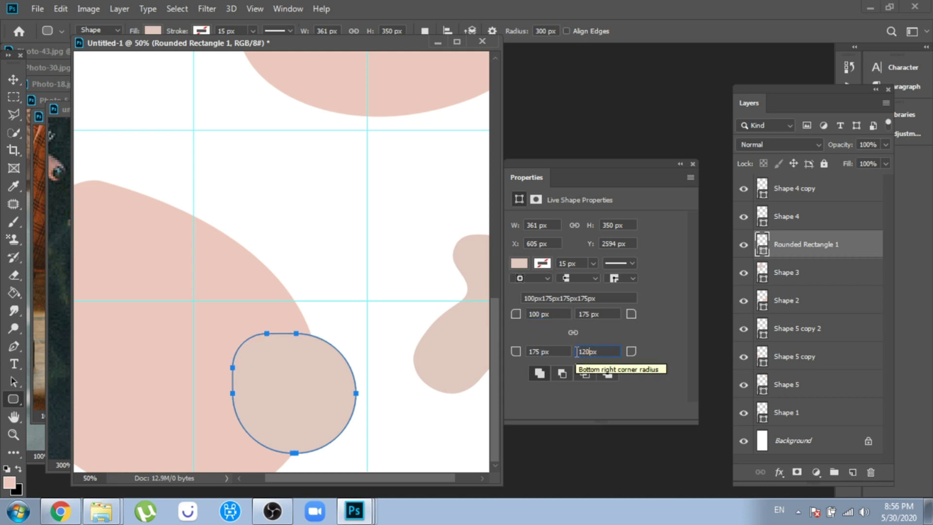
key(Return)
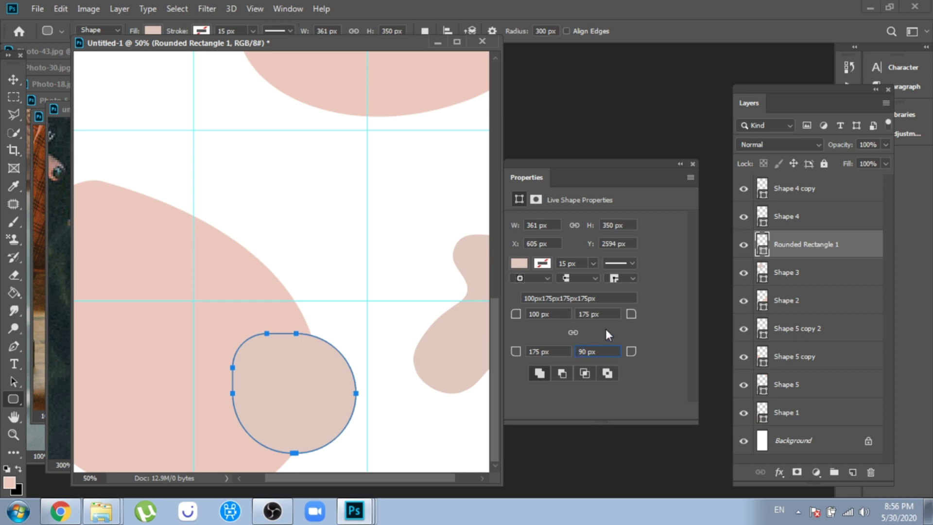
click(555, 353)
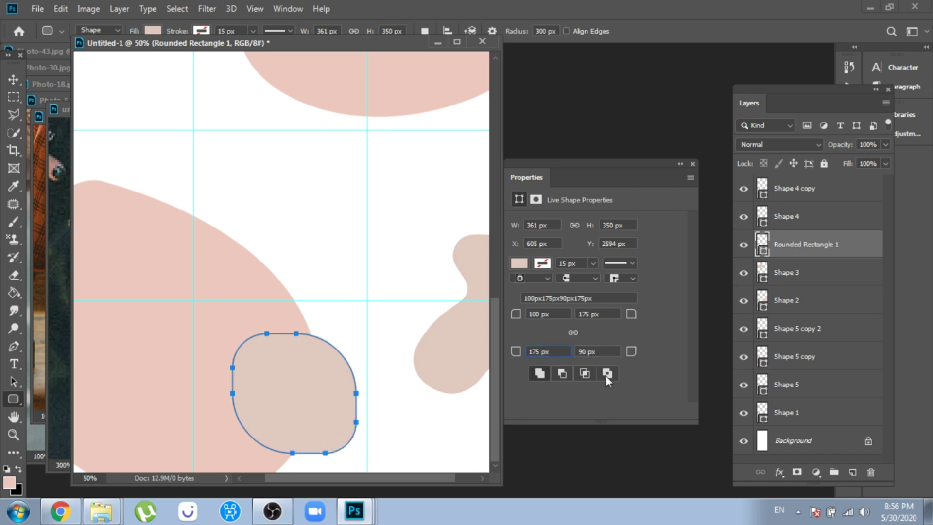
Copy the photo from unnamed.jpg into the layout, placing it over the beige rounded rectangle
click(14, 79)
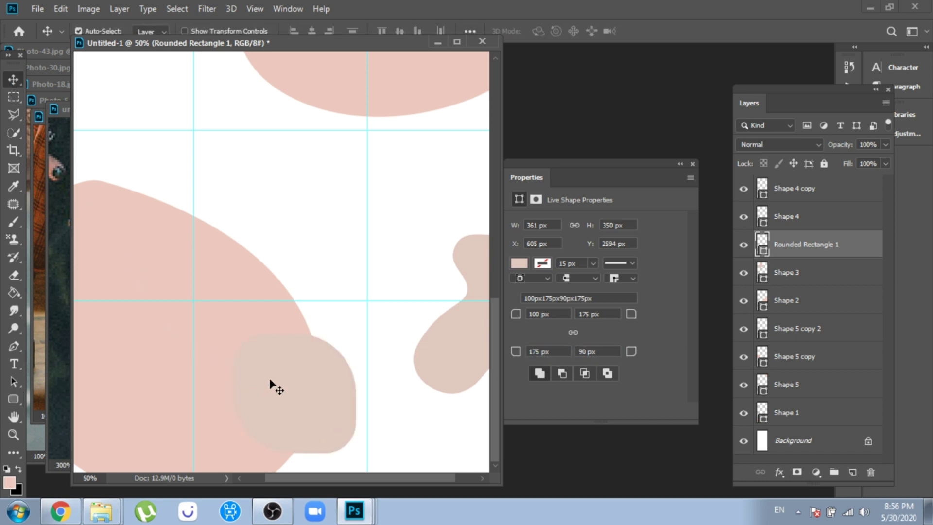
click(56, 301)
key(z)
right_click(161, 272)
click(182, 277)
click(13, 80)
drag(231, 223, 322, 373)
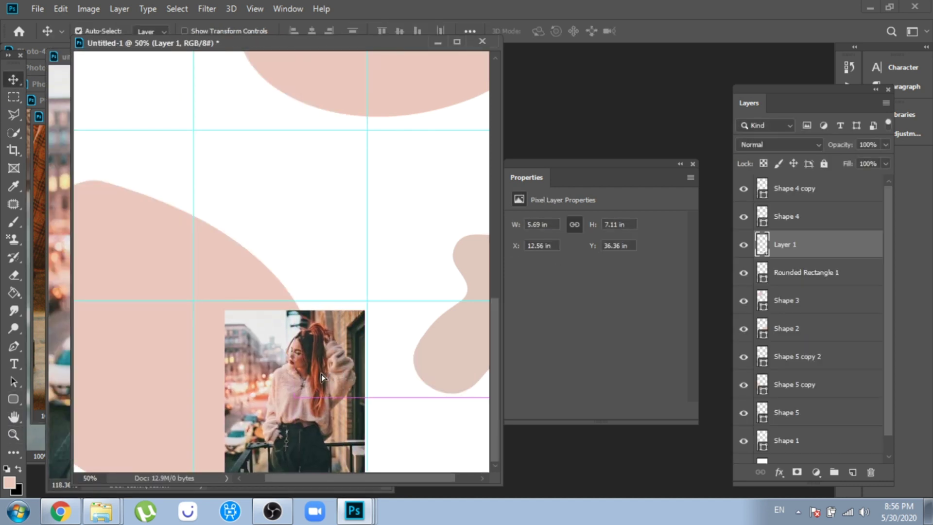
Clip the photo layer to the rounded rectangle and reposition it so the woman fills the frame
right_click(801, 263)
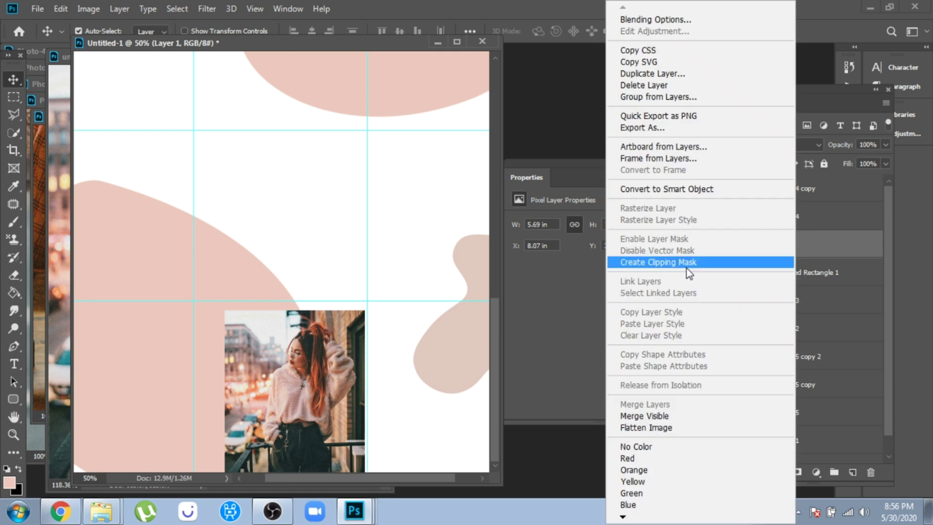
click(763, 273)
drag(323, 386, 340, 418)
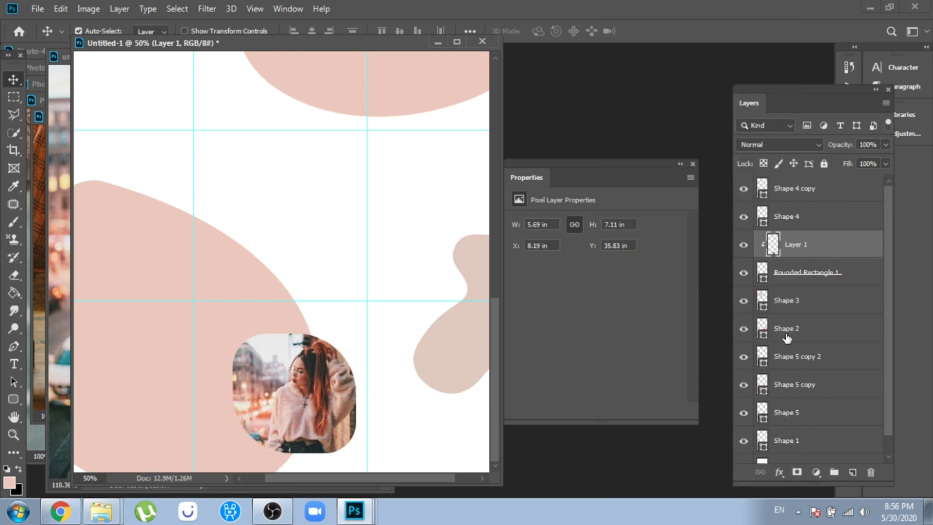
Add a Drop Shadow layer style to the Rounded Rectangle 1 layer
right_click(806, 273)
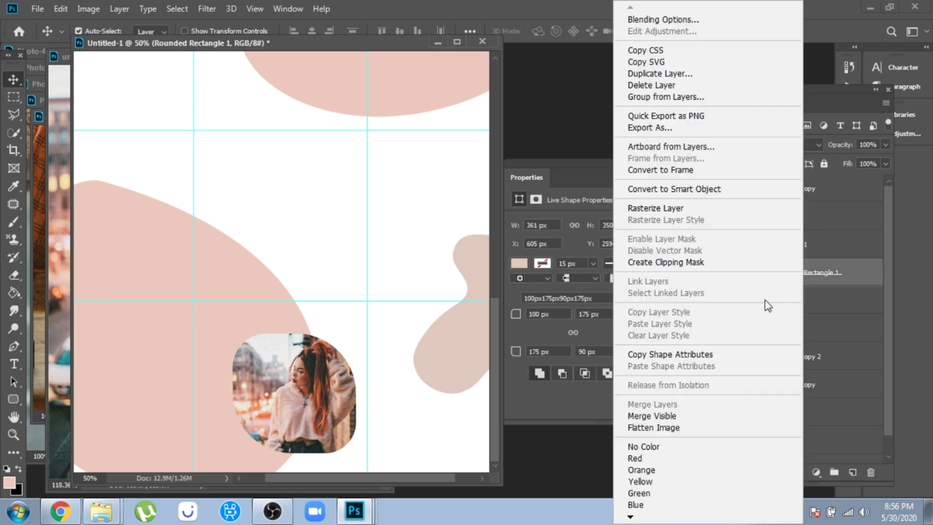
click(643, 22)
drag(287, 164, 472, 176)
click(447, 430)
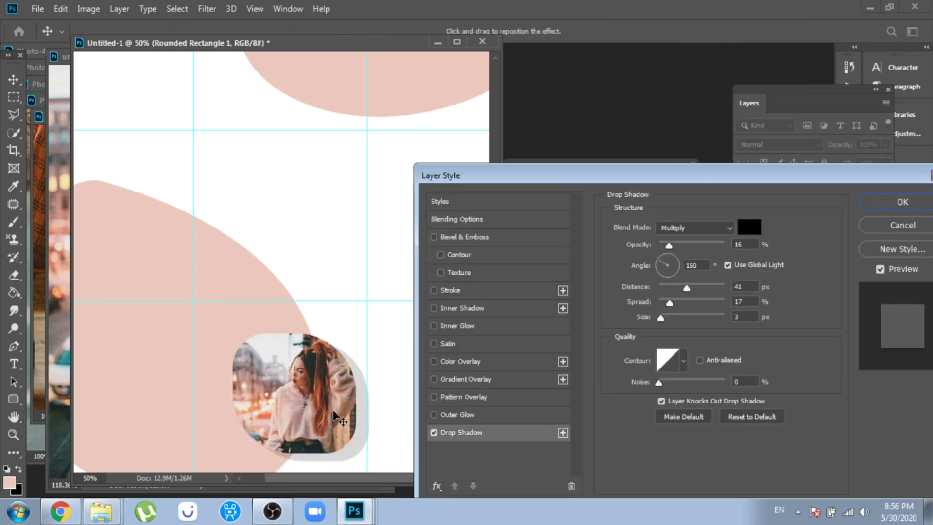
Change the drop shadow to an opaque light beige and shorten its offset from the rounded rectangle
click(749, 227)
click(581, 304)
click(574, 337)
click(573, 279)
click(575, 291)
click(881, 254)
click(710, 228)
click(715, 220)
mouse_move(672, 288)
mouse_down()
mouse_move(657, 288)
mouse_move(673, 293)
mouse_up()
drag(338, 413, 335, 420)
click(885, 201)
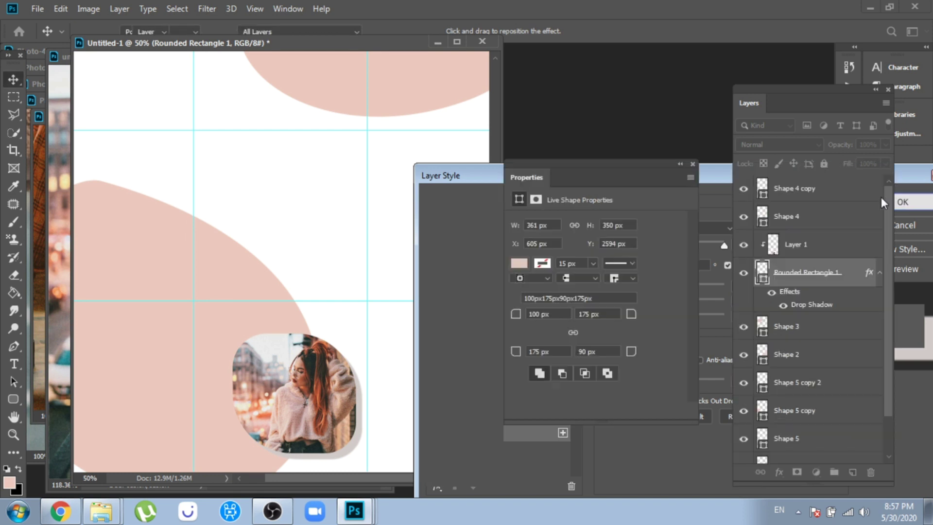
Move the clipped photo and its rounded rectangle above all shape layers and create a group named background beneath them
ctrl+click(807, 247)
drag(799, 245, 797, 183)
click(801, 271)
click(834, 472)
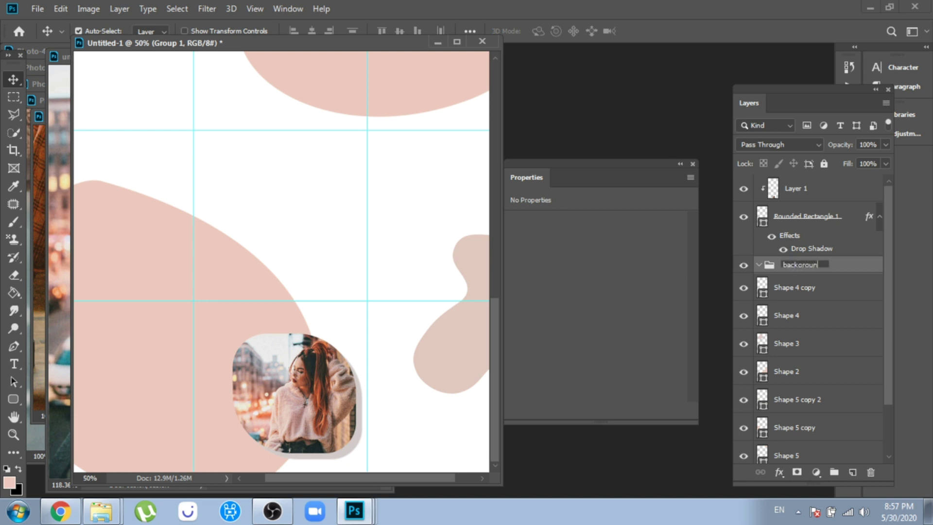
key(Return)
Move all the blob and splat shape layers into the background group and collapse it
drag(798, 298, 798, 299)
drag(797, 342, 792, 333)
drag(790, 382, 791, 360)
click(793, 377)
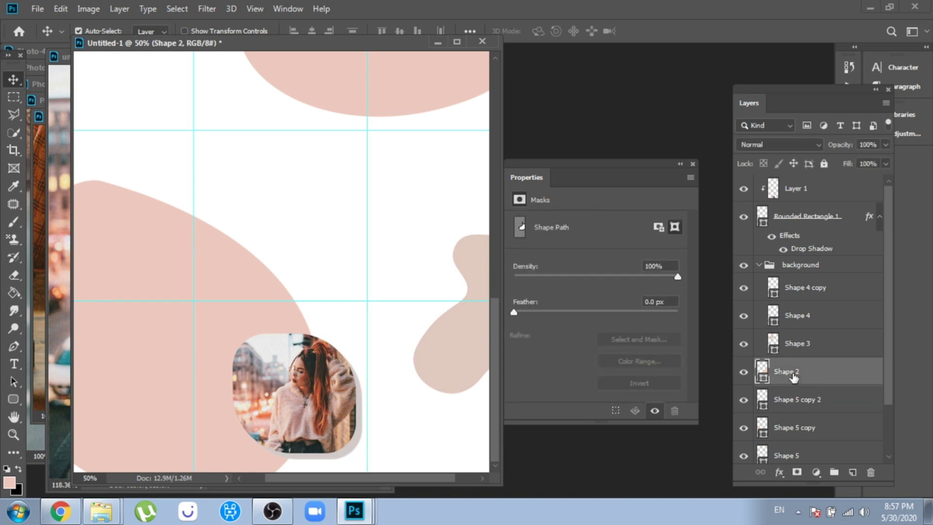
scroll(805, 385, down, 1)
click(800, 382)
click(797, 402)
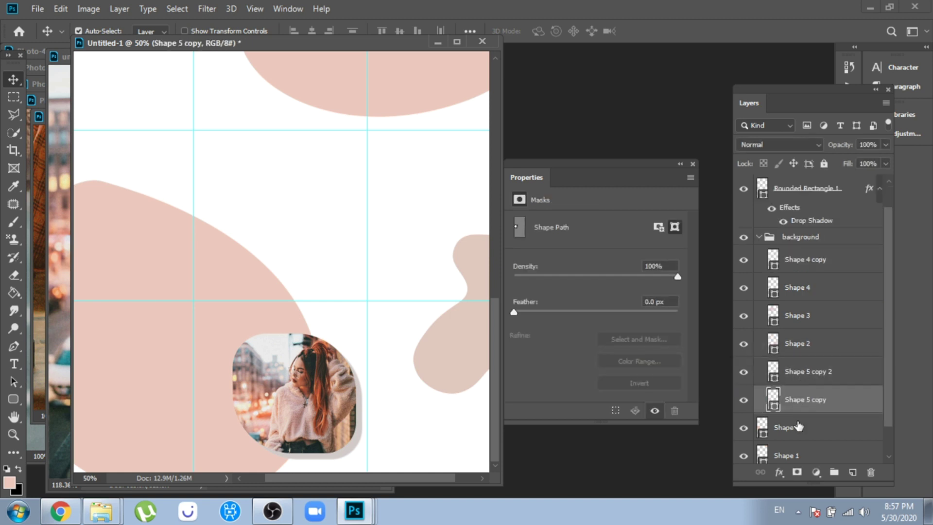
click(795, 427)
scroll(793, 433, down, 1)
click(799, 421)
scroll(776, 369, up, 2)
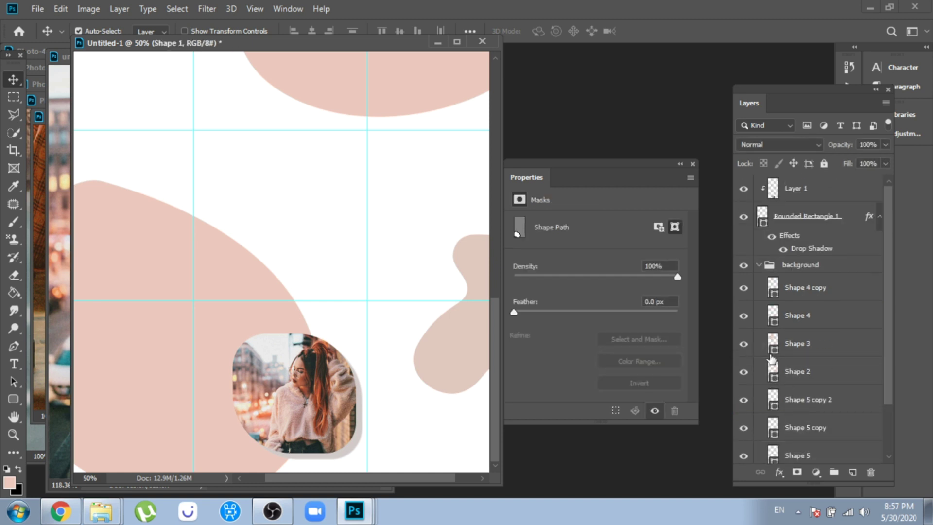
click(759, 266)
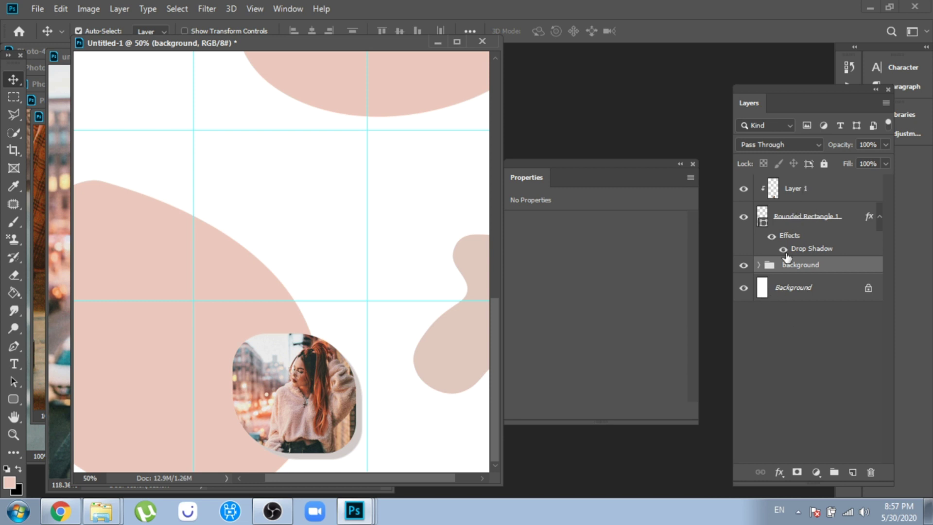
Shift the clipped photo together with its rounded rectangle left to X 571 px, and enlarge the document window
click(807, 191)
drag(355, 392, 344, 392)
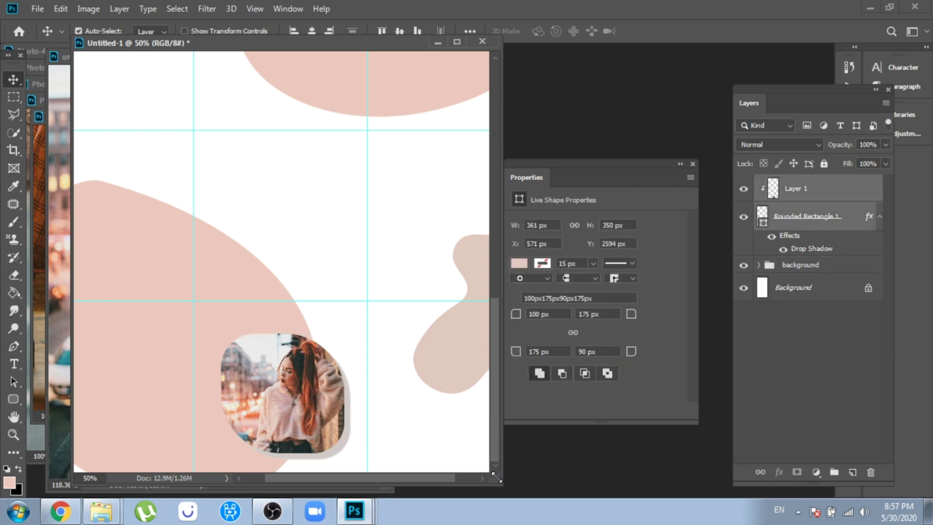
drag(496, 476, 610, 497)
click(692, 164)
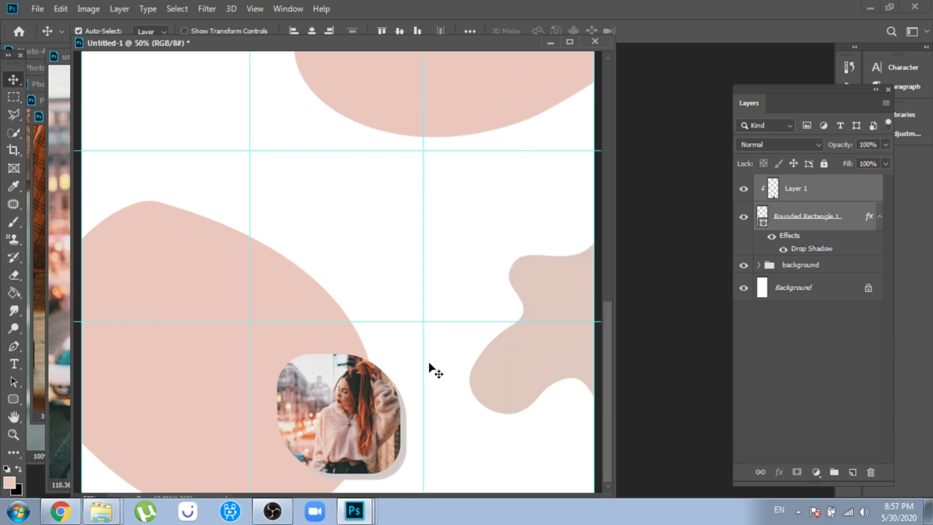
Draw a second beige rounded rectangle about 388 × 412 px above the lower right splat shape
key(ctrl+minus)
key(ctrl+minus)
click(13, 399)
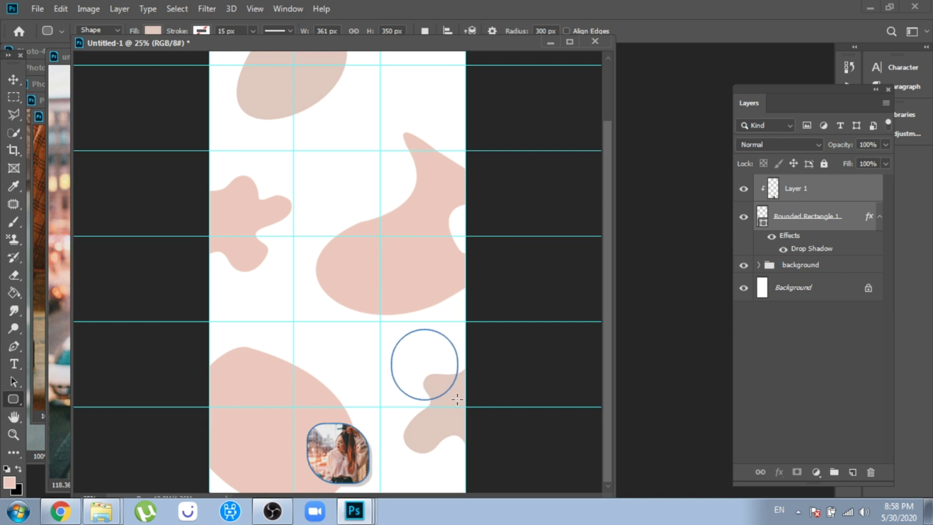
drag(456, 400, 457, 400)
Set the second rounded rectangle's corner radii to 0 px top-left, 160 px top-right and 0 px bottom-right
click(539, 315)
text(0)
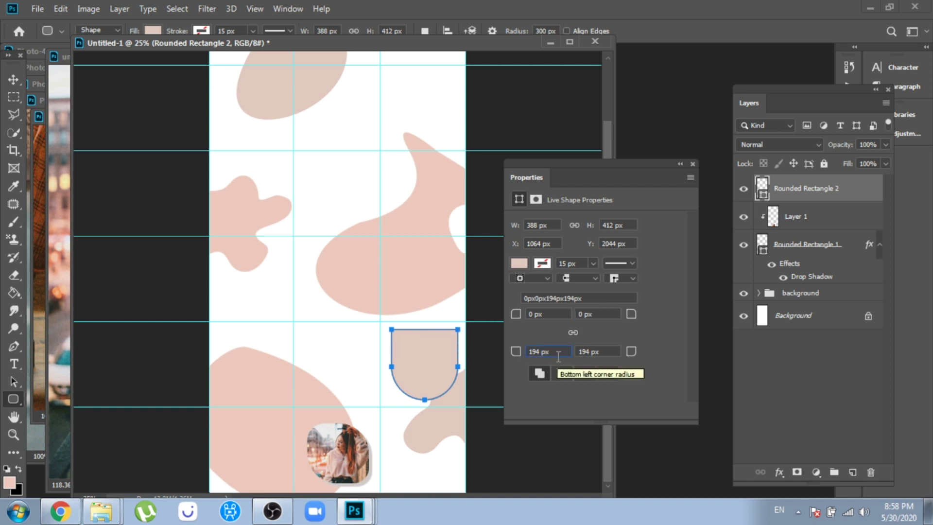
click(576, 315)
text(160)
key(Tab)
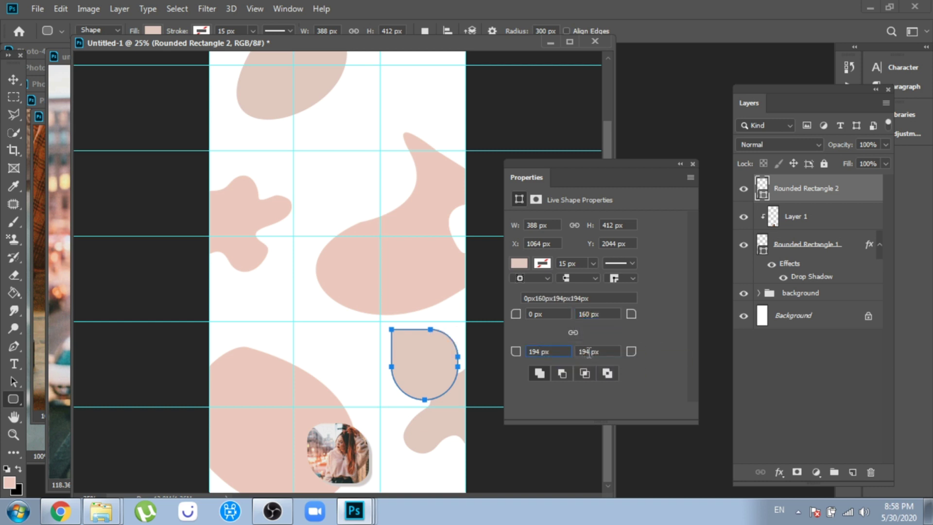
text(0)
key(Return)
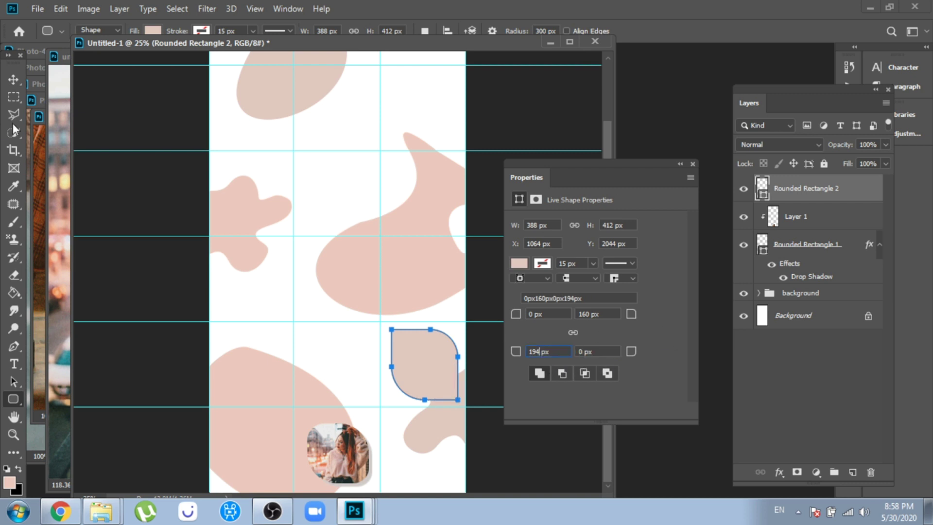
Bring the photo of the woman in plaid trousers into the layout and clip it to the second rounded rectangle
click(13, 80)
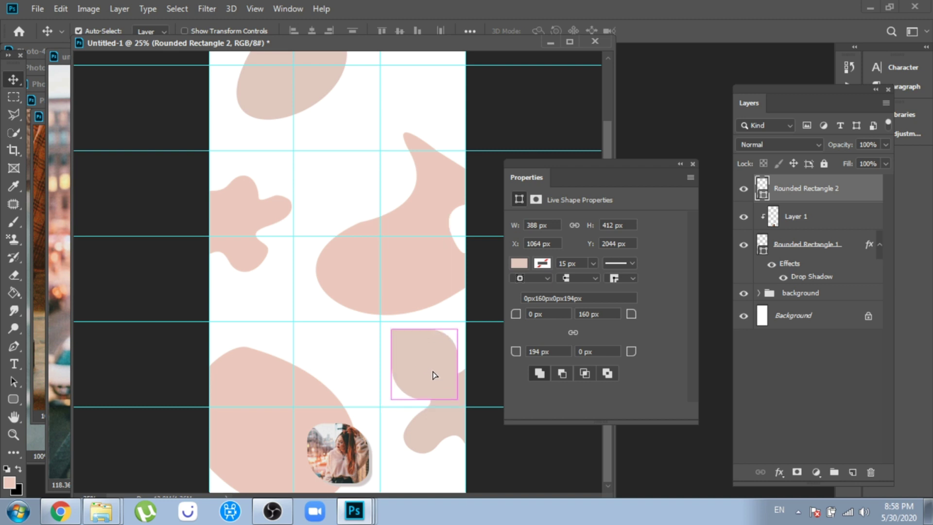
click(53, 290)
click(372, 54)
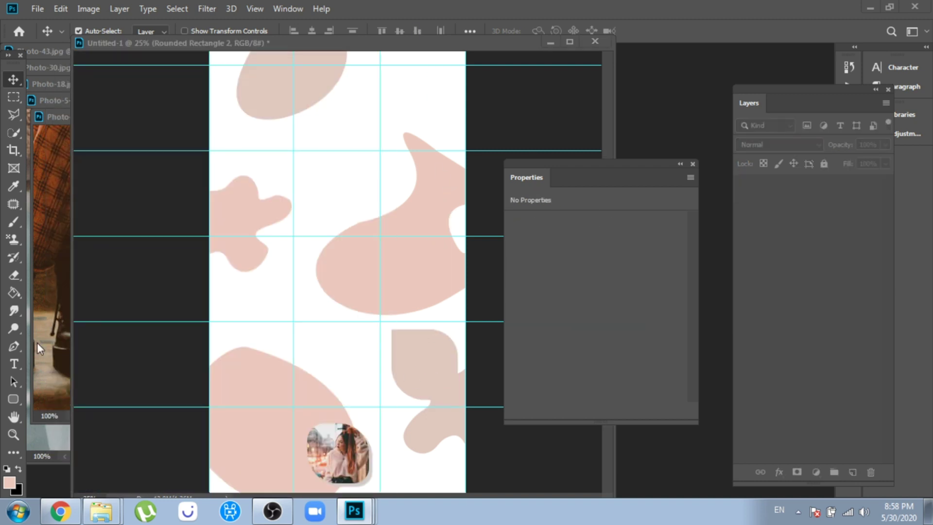
click(40, 365)
drag(119, 284, 408, 377)
right_click(788, 189)
click(681, 262)
Scale the clipped photo to 60% and position it so the woman's head and torso fill the second rounded rectangle
drag(421, 332, 427, 406)
key(ctrl+t)
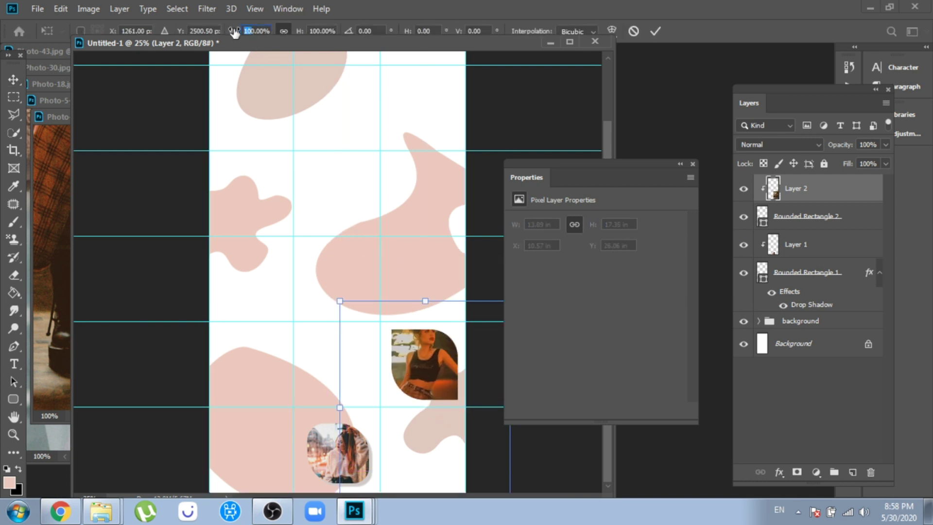
text(60)
key(Return)
mouse_move(442, 374)
mouse_down()
mouse_move(441, 349)
mouse_move(443, 360)
mouse_up()
key(Return)
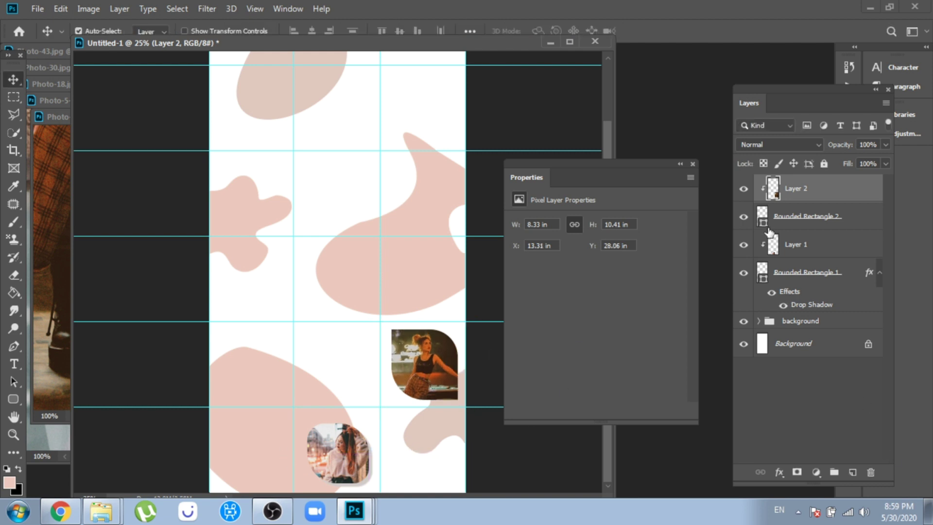
Try a drop shadow on the second rounded rectangle, offset toward its upper left
right_click(818, 215)
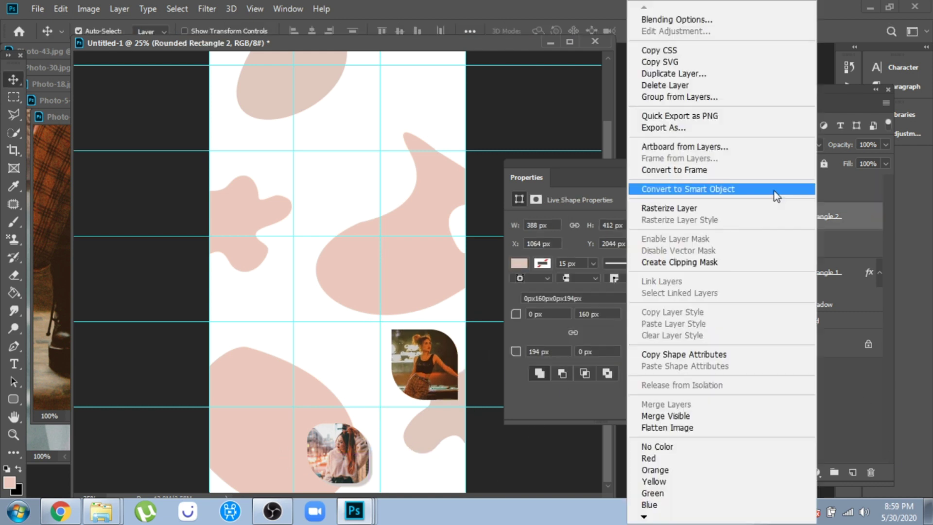
click(677, 20)
drag(418, 160, 667, 180)
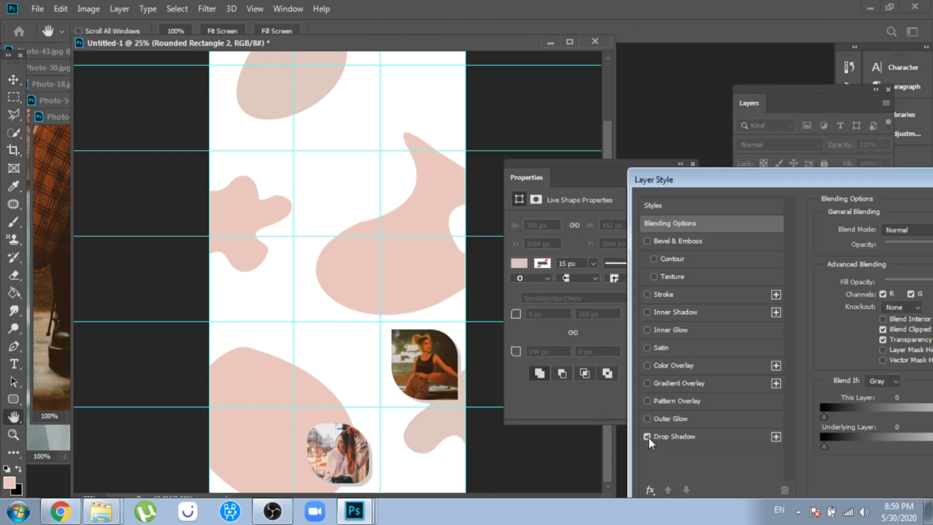
click(666, 434)
drag(675, 181, 565, 159)
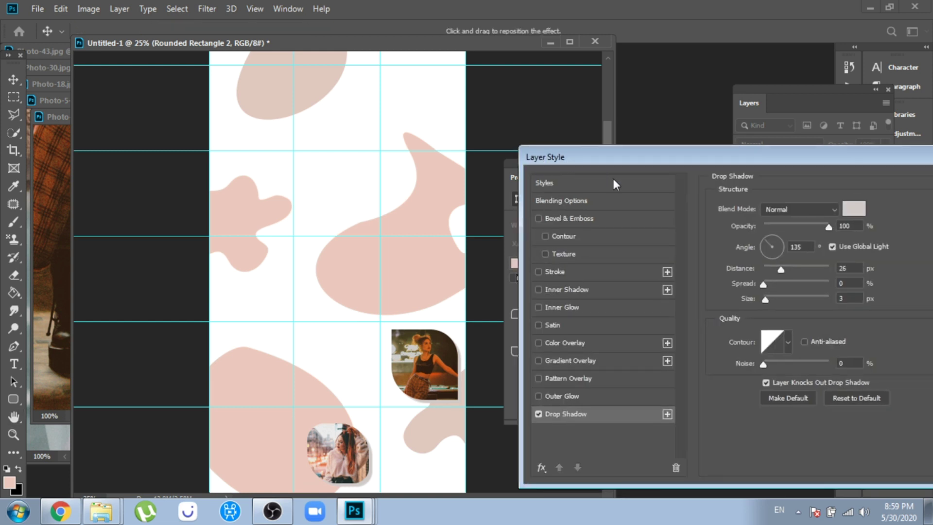
drag(439, 383, 426, 386)
drag(424, 371, 421, 366)
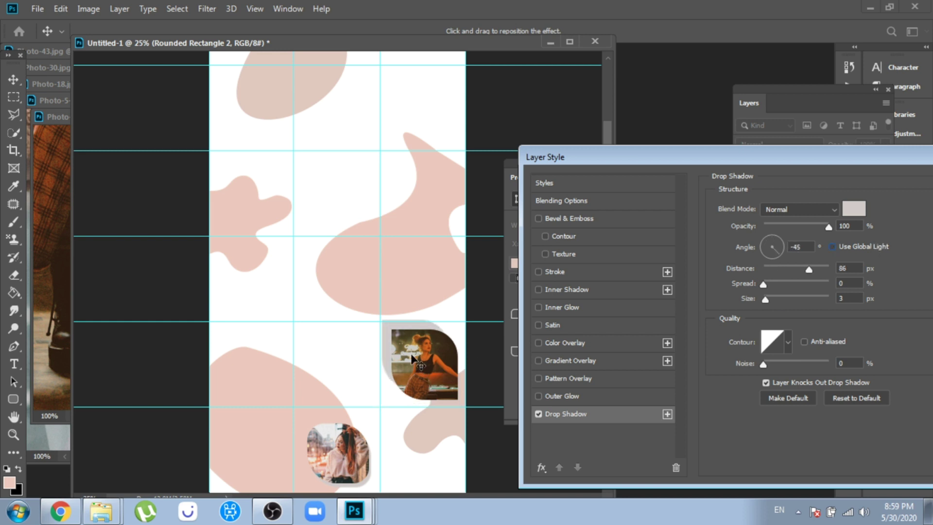
Try other colors for the second rounded rectangle's drop shadow and choose black (000000)
click(853, 208)
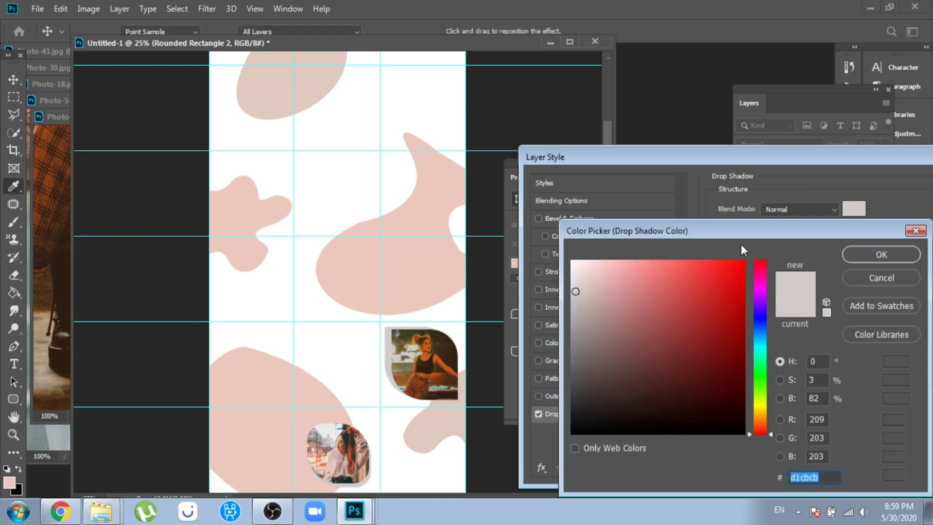
click(604, 270)
click(693, 323)
click(635, 287)
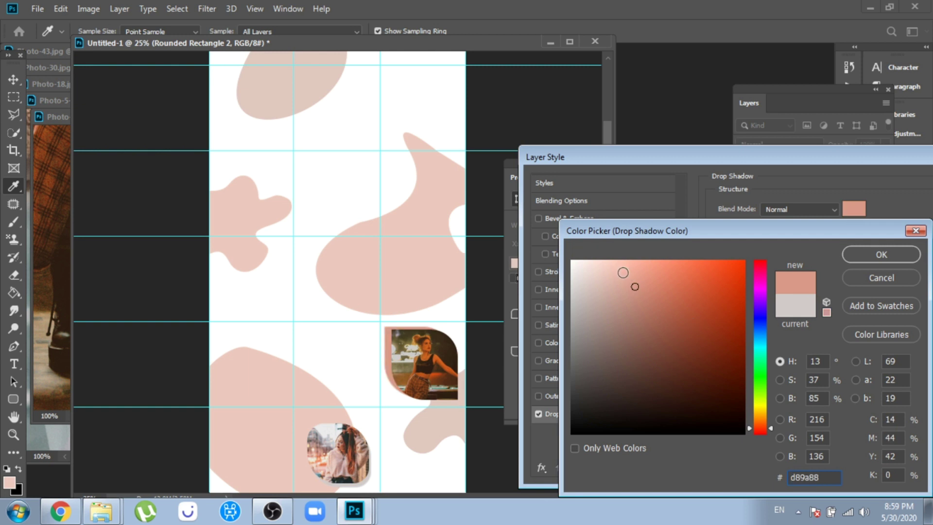
click(588, 378)
click(633, 434)
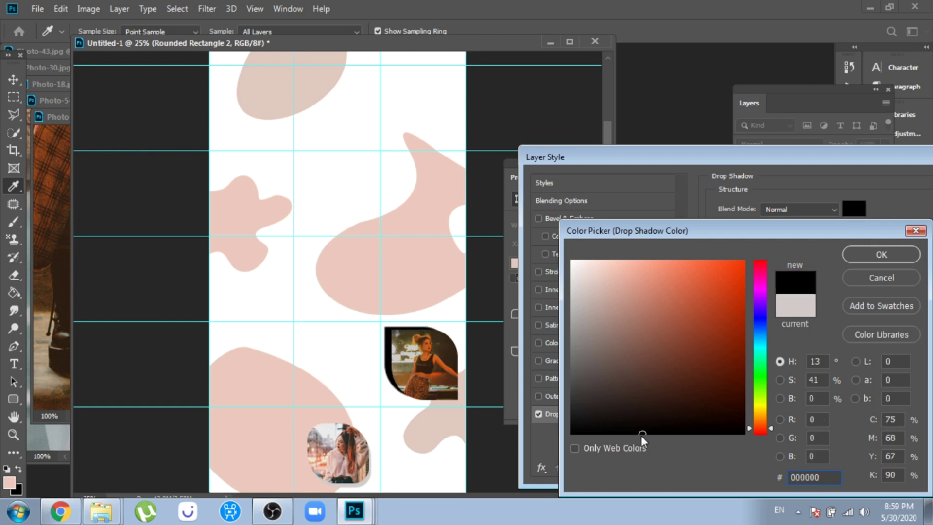
click(881, 254)
Try a different offset for the black shadow, and turn the second rounded rectangle's drop shadow off
drag(391, 365, 393, 349)
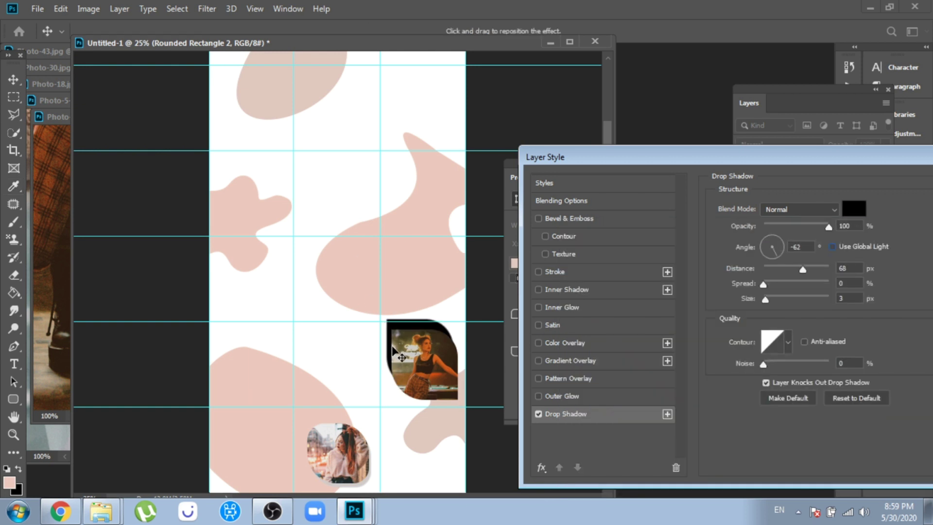
click(539, 414)
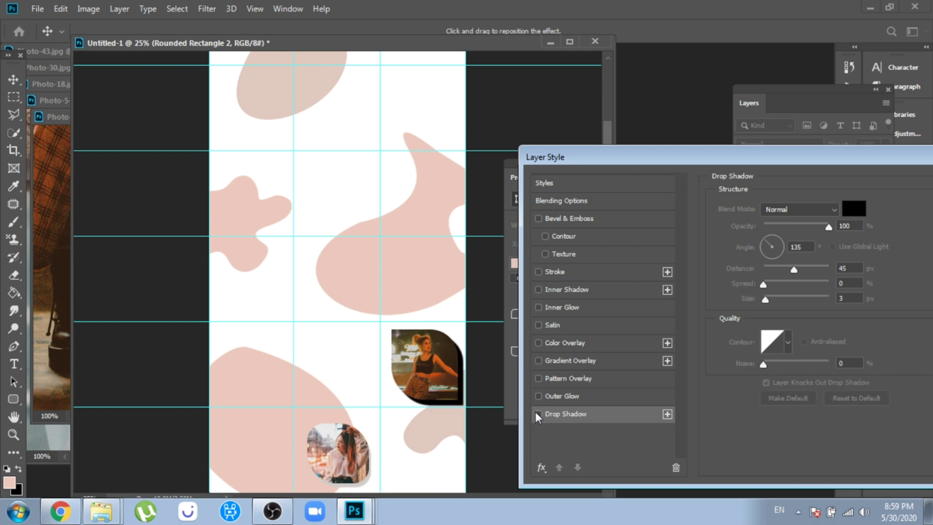
drag(550, 162, 446, 154)
click(883, 200)
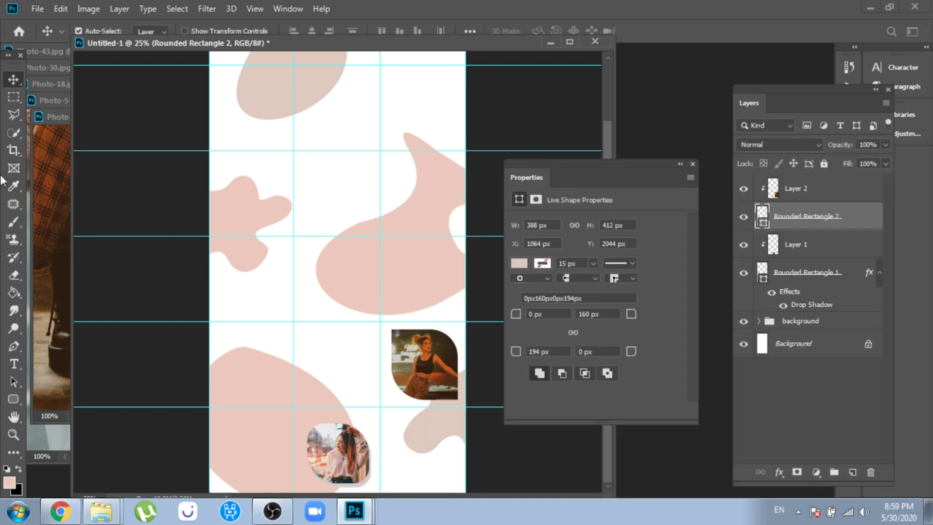
Move the clipped photo together with its second rounded rectangle to the middle column's fourth row, at X 556 px and Y 1552 px
click(817, 198)
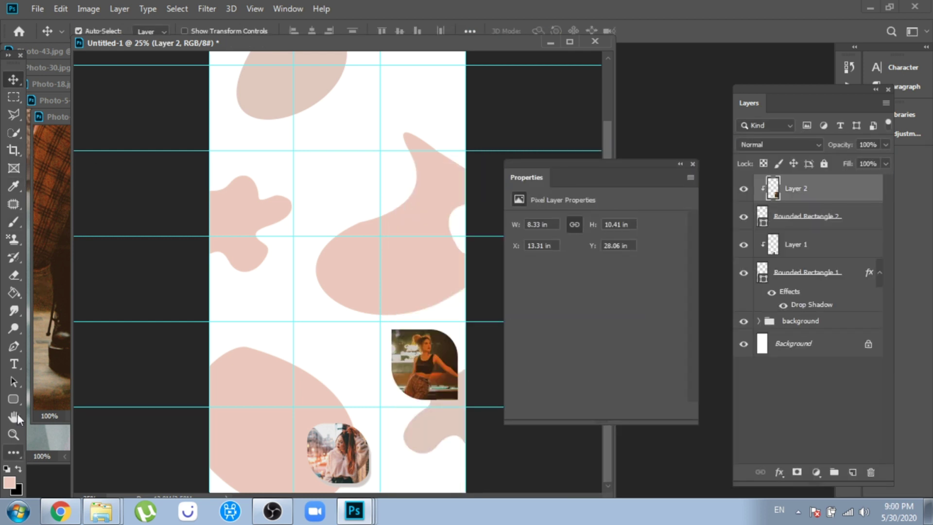
right_click(25, 400)
click(38, 398)
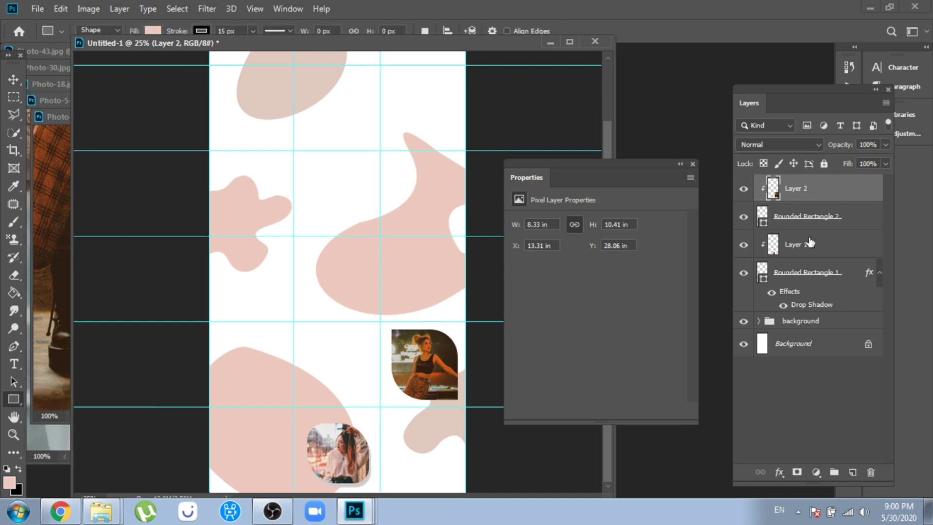
shift+click(807, 216)
click(13, 81)
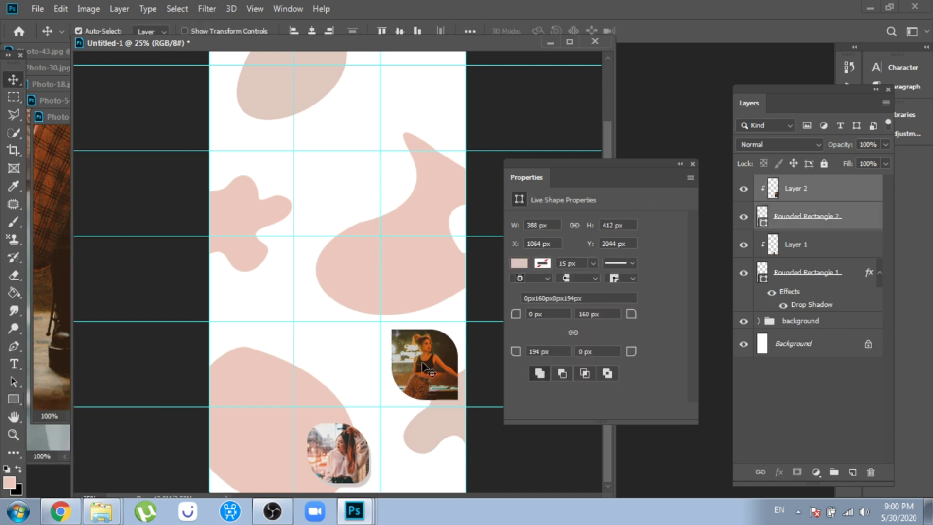
drag(403, 348, 300, 290)
key(z)
click(335, 272)
key(v)
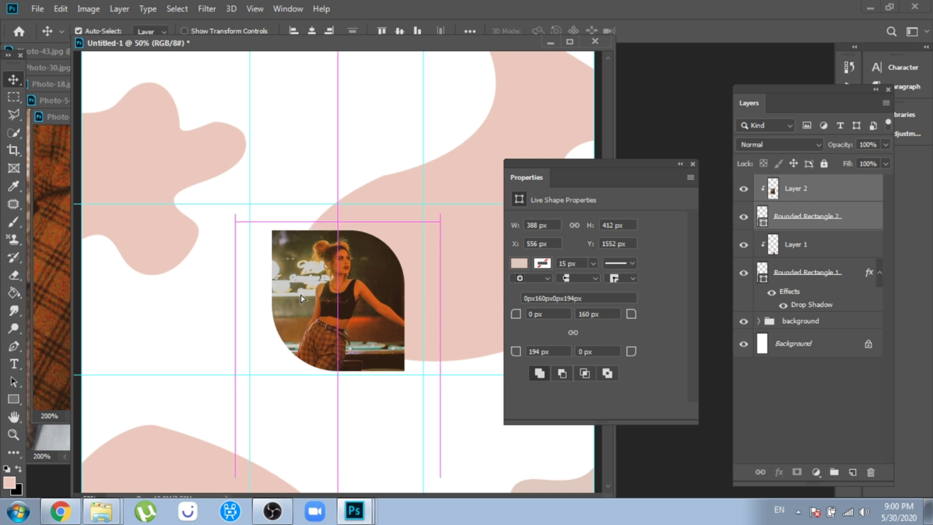
key(ctrl+minus)
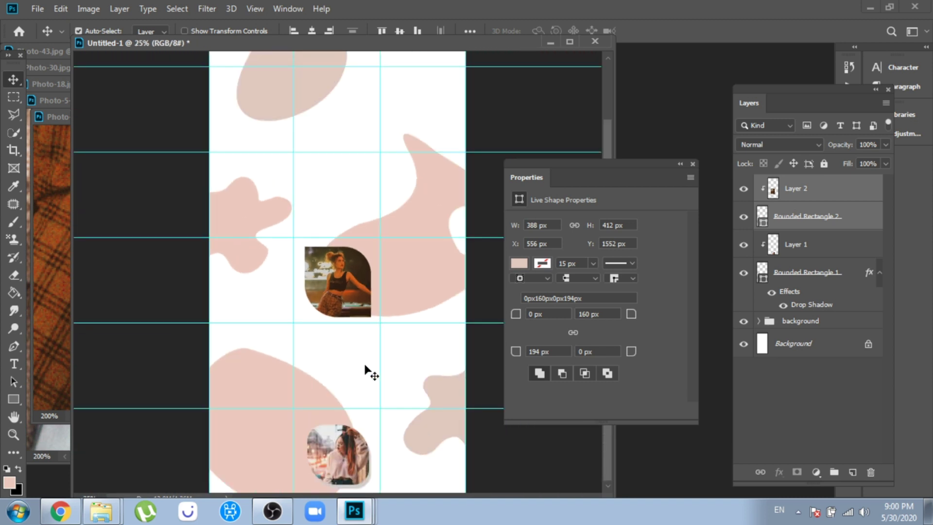
Draw a beige rectangle about 364 × 378 px above the lower right splat shape
click(14, 399)
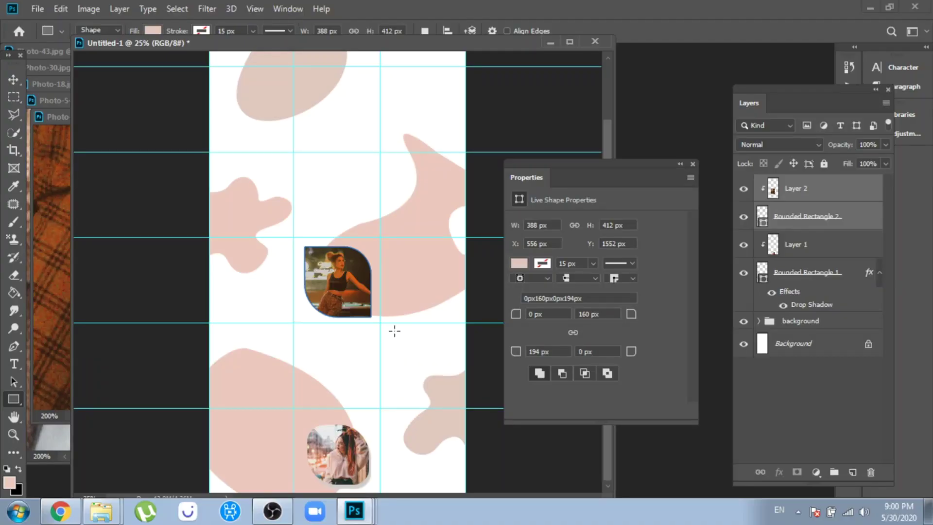
drag(456, 395, 443, 381)
key(v)
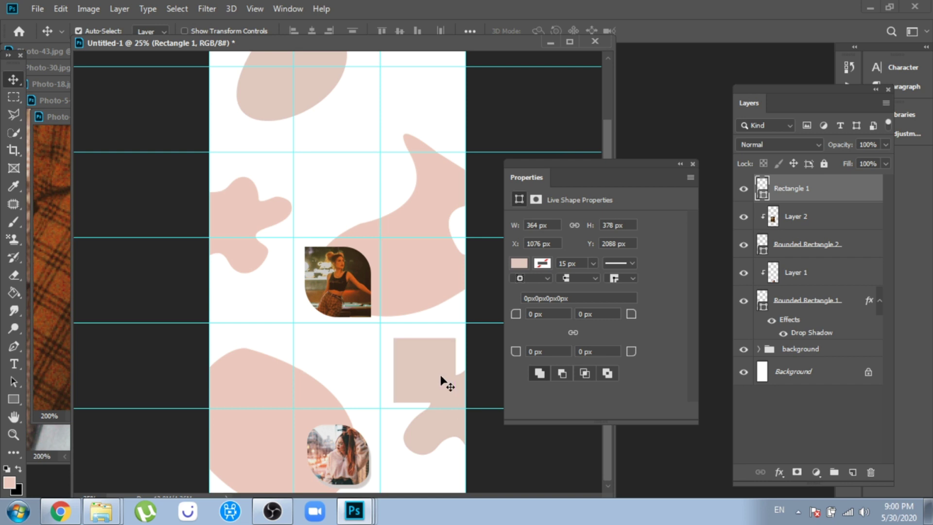
Duplicate the beige rectangle into the left column of the same grid row
key(z)
click(450, 343)
click(450, 343)
click(693, 164)
click(13, 80)
drag(471, 234, 121, 221)
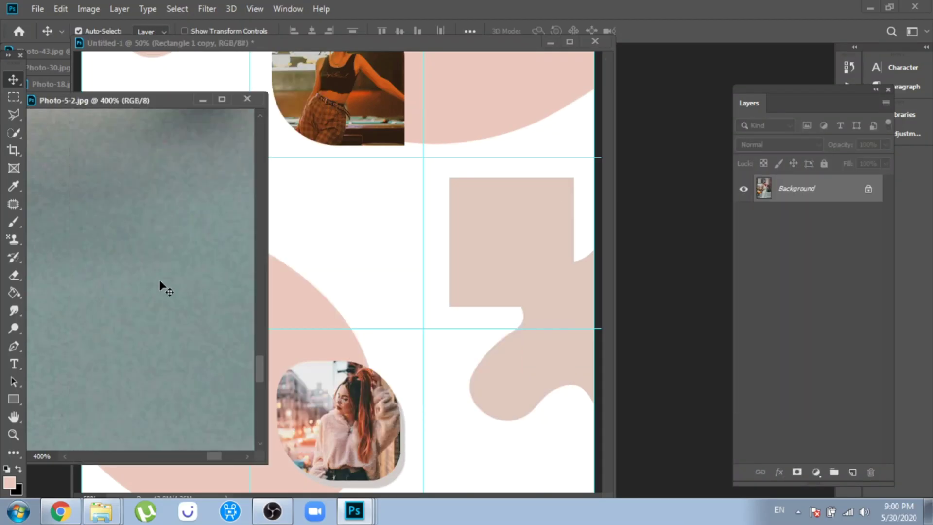
Clip Photo-5-2.jpg to the left rectangle, and fit it inside the frame at 60% scale with the woman's upper body showing
drag(160, 287, 234, 267)
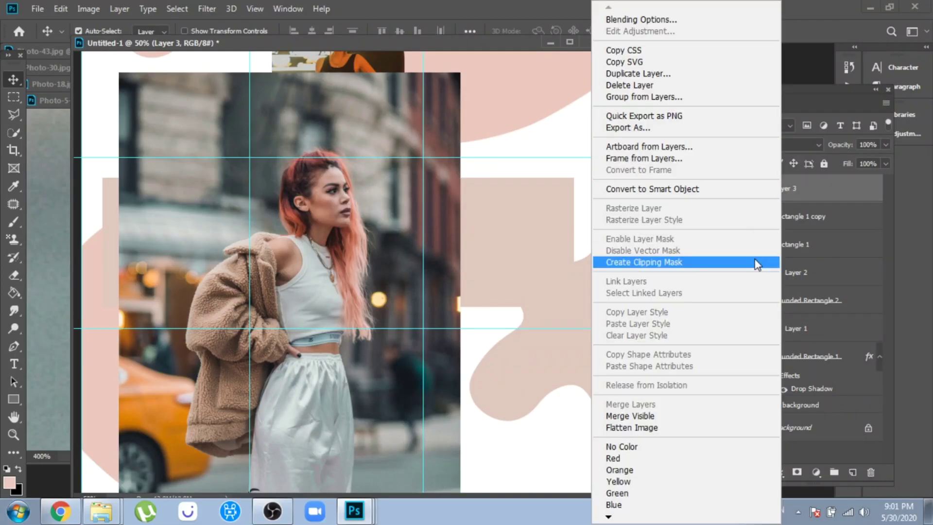
click(757, 262)
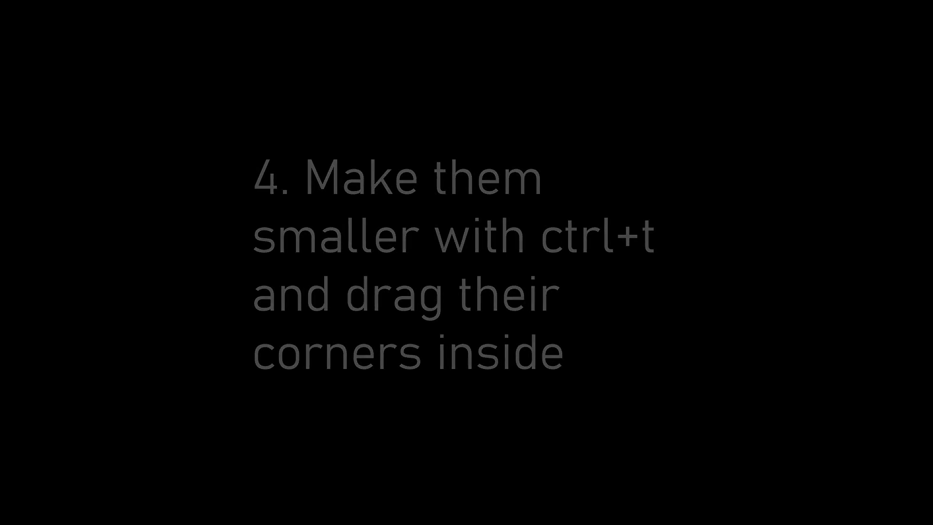
key(ctrl+t)
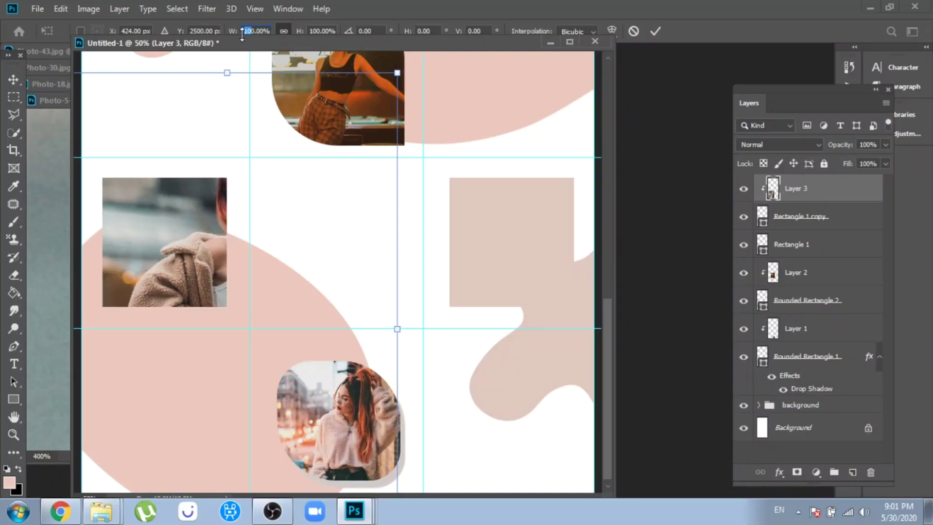
text(60.00)
drag(194, 269, 122, 229)
drag(189, 201, 163, 223)
key(Return)
Close Photo-5-2.jpg, and clip the string-lights photo to the right rectangle with its layer directly above Rectangle 1
click(54, 246)
click(246, 98)
drag(55, 247, 394, 267)
drag(427, 94, 524, 314)
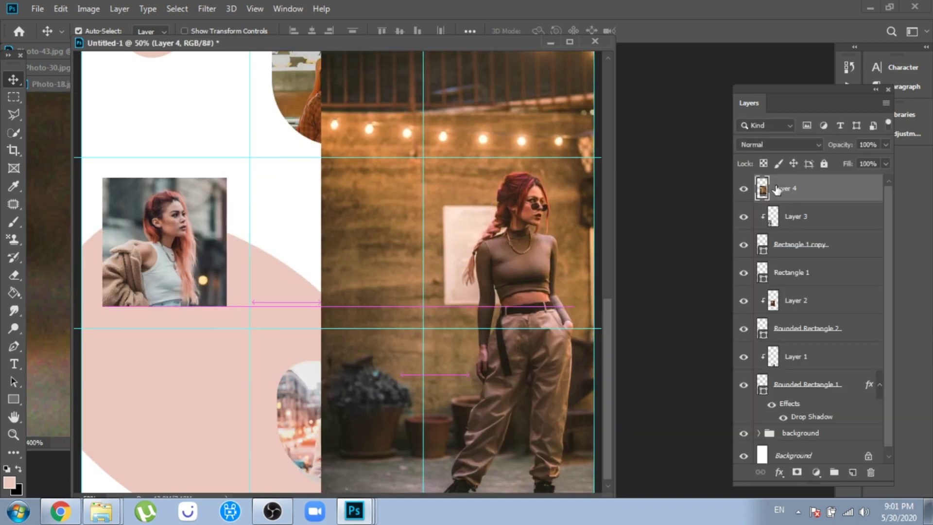
drag(785, 248, 783, 246)
right_click(783, 246)
click(681, 263)
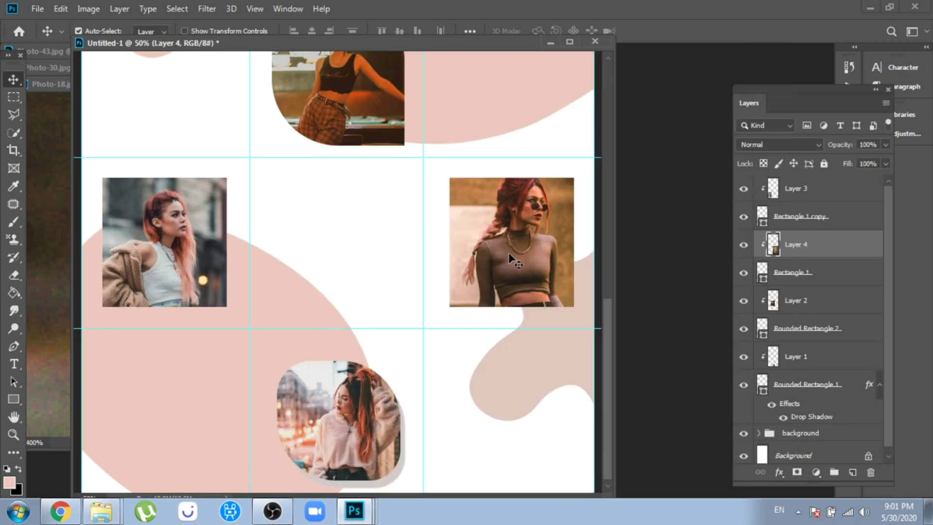
Scale the string-lights photo to 40% and position the woman inside the right rectangle
key(ctrl+t)
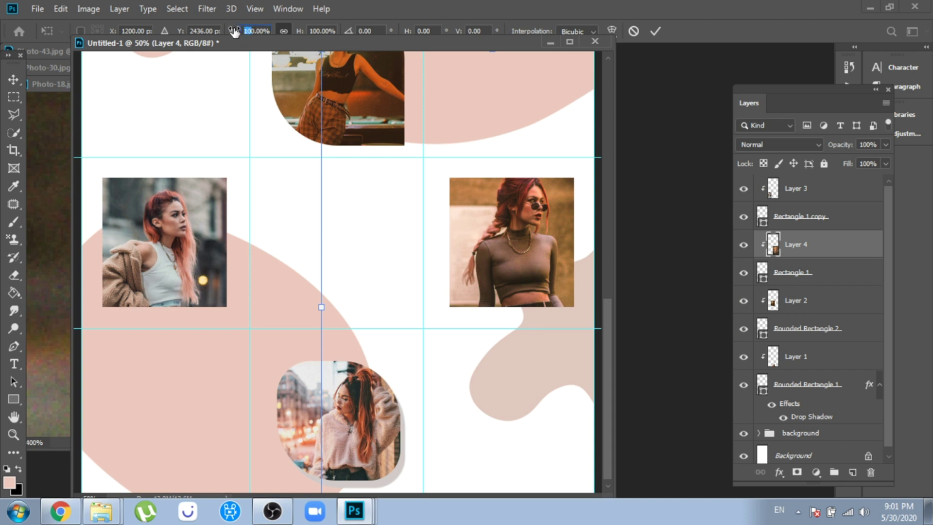
text(40)
key(Return)
drag(521, 281, 550, 210)
key(Return)
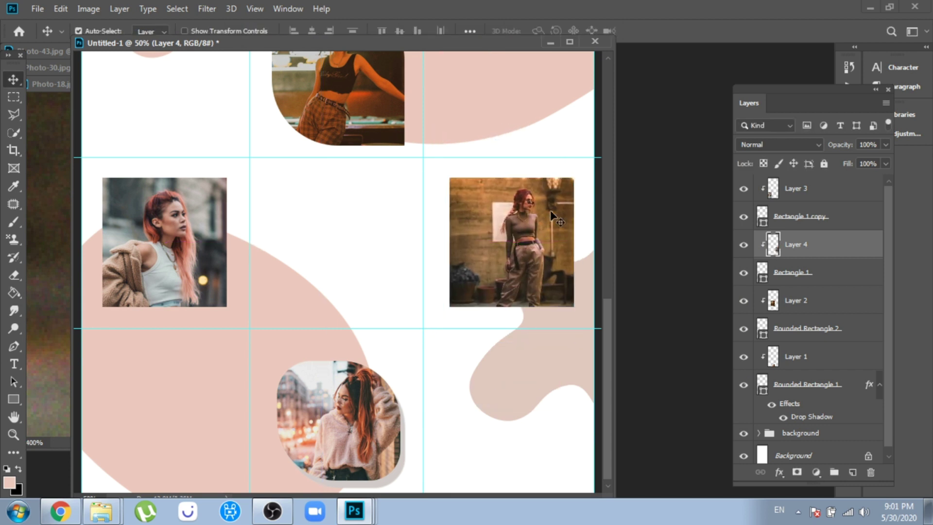
Draw a pink rounded rectangle about 357 × 363 px over the left splat shape, above Layer 3, and remove its stroke
key(ctrl+minus)
key(ctrl+minus)
key(ctrl+minus)
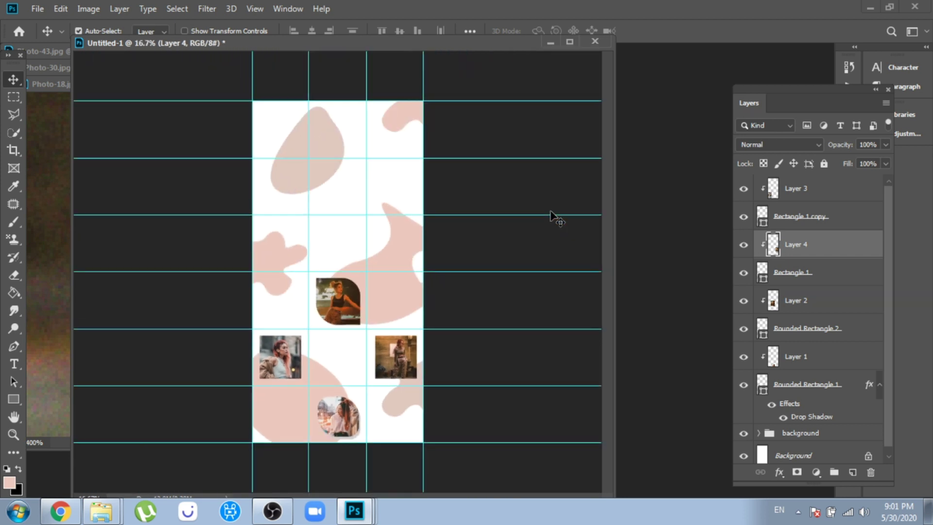
key(z)
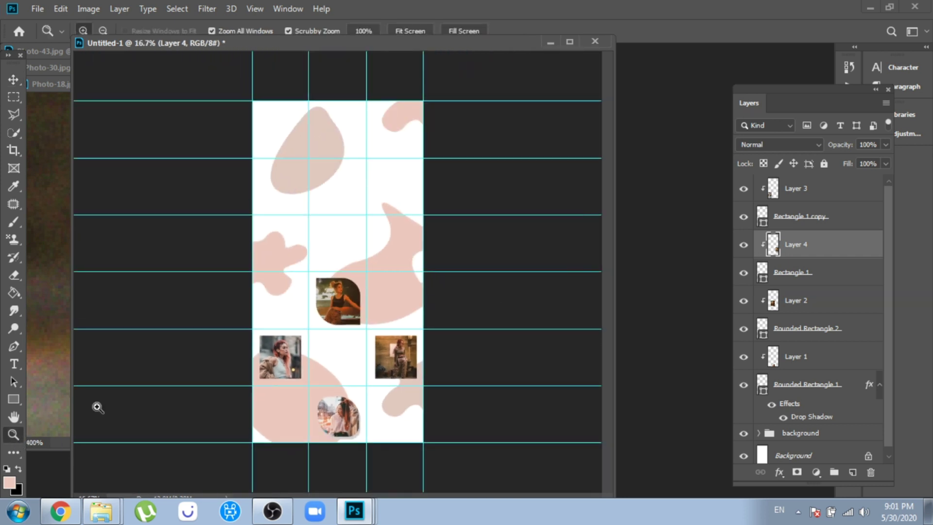
click(299, 232)
click(301, 233)
scroll(302, 234, down, 5)
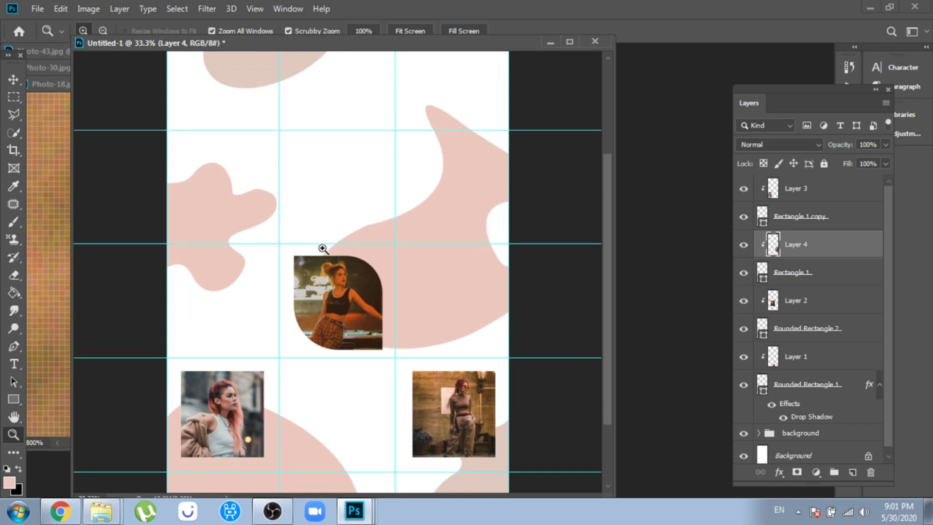
scroll(322, 249, down, 4)
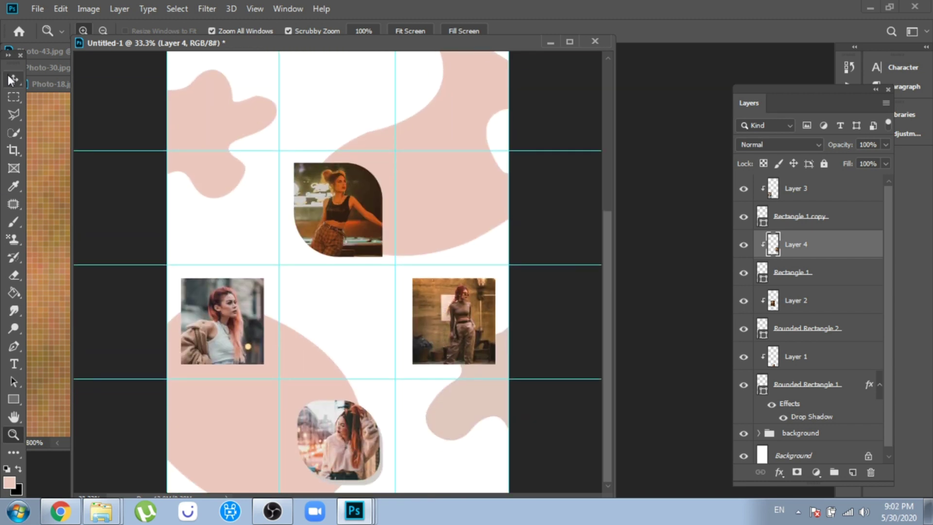
click(10, 79)
click(800, 190)
scroll(340, 272, up, 5)
right_click(13, 398)
click(53, 412)
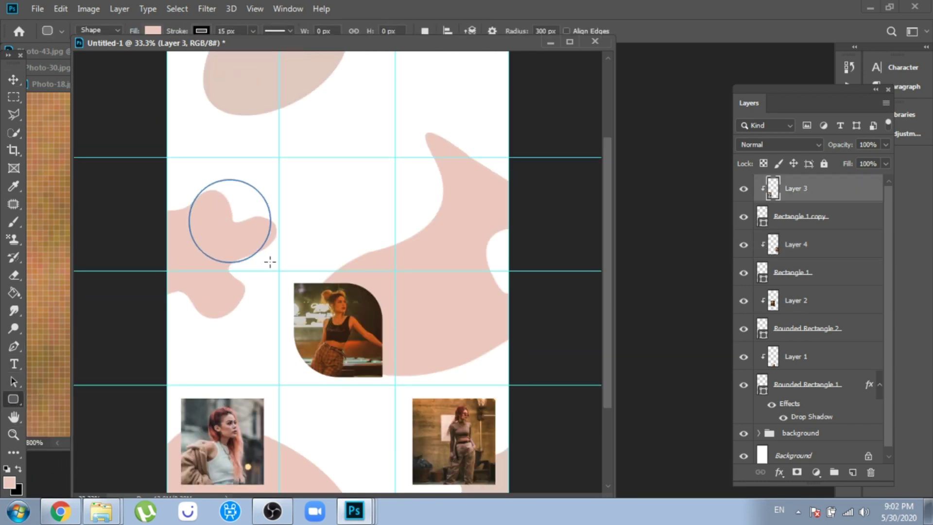
drag(270, 262, 270, 262)
click(542, 263)
click(526, 290)
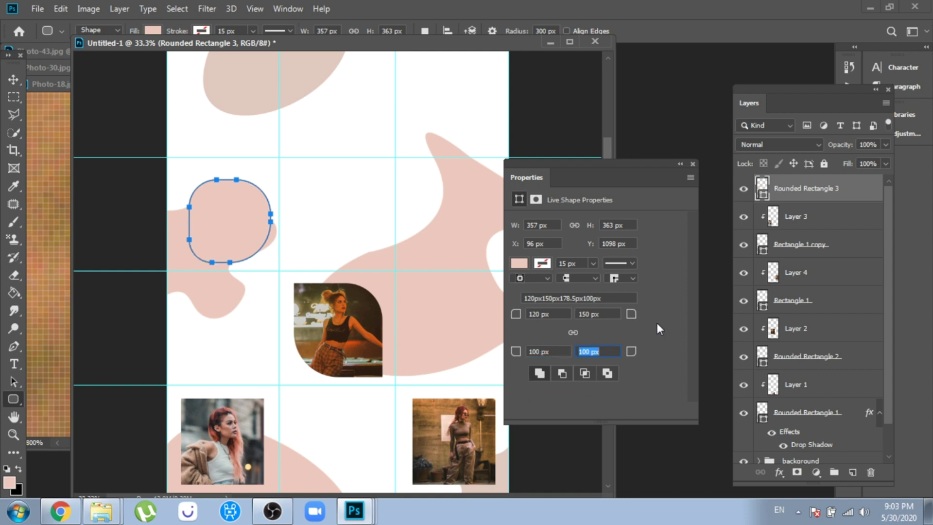
Nudge Rounded Rectangle 3 up slightly, and clip the photo of the woman on the sidewalk to it
click(13, 80)
drag(230, 228, 229, 221)
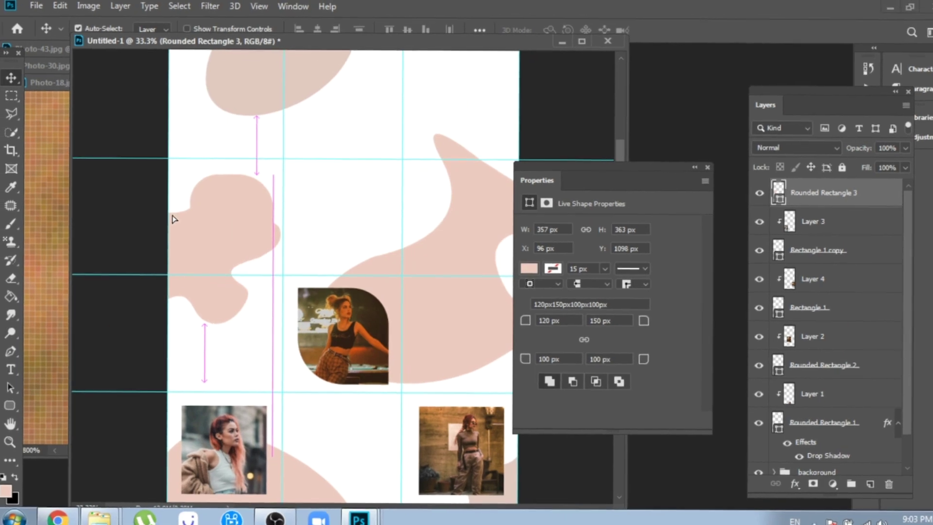
drag(49, 217, 353, 255)
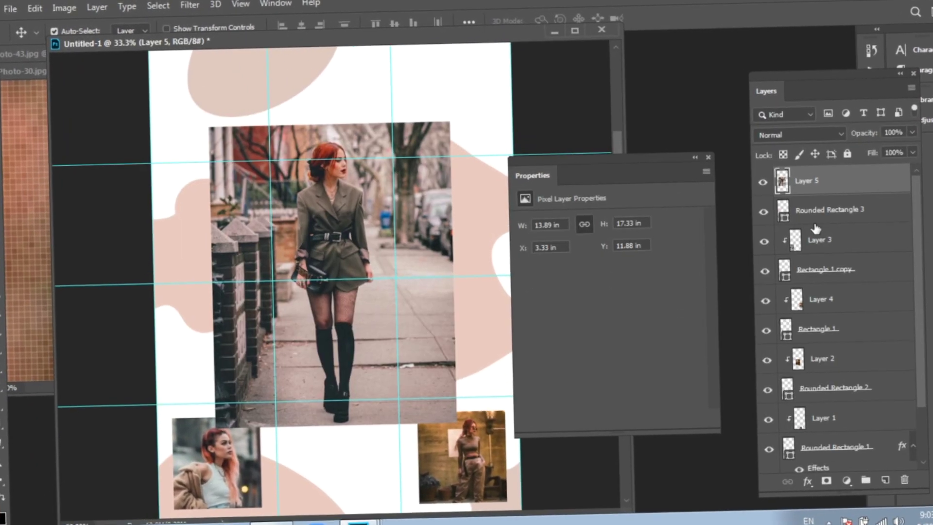
alt+click(816, 196)
drag(247, 232, 129, 257)
Scale the sidewalk photo to 40% and position the woman inside Rounded Rectangle 3
key(ctrl+t)
click(223, 27)
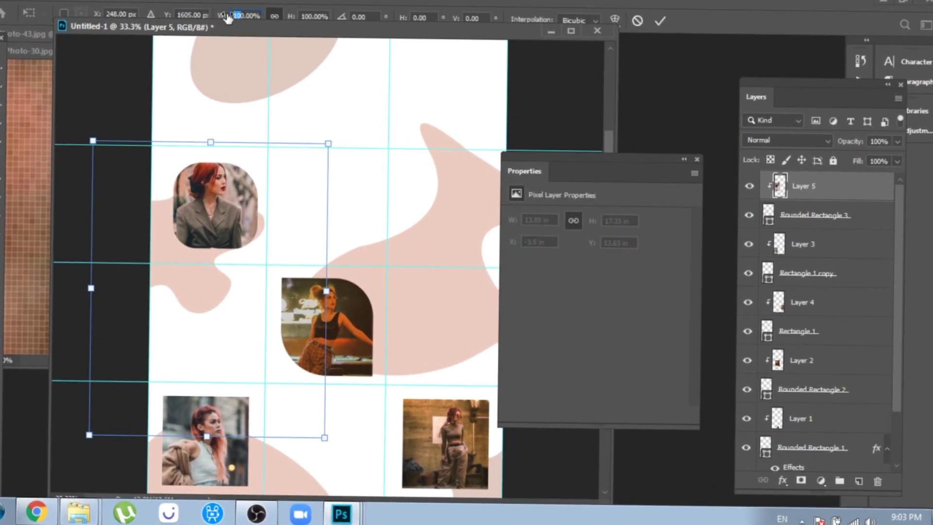
text(40)
key(Return)
drag(242, 168, 243, 160)
key(Return)
click(708, 160)
scroll(625, 273, down, 3)
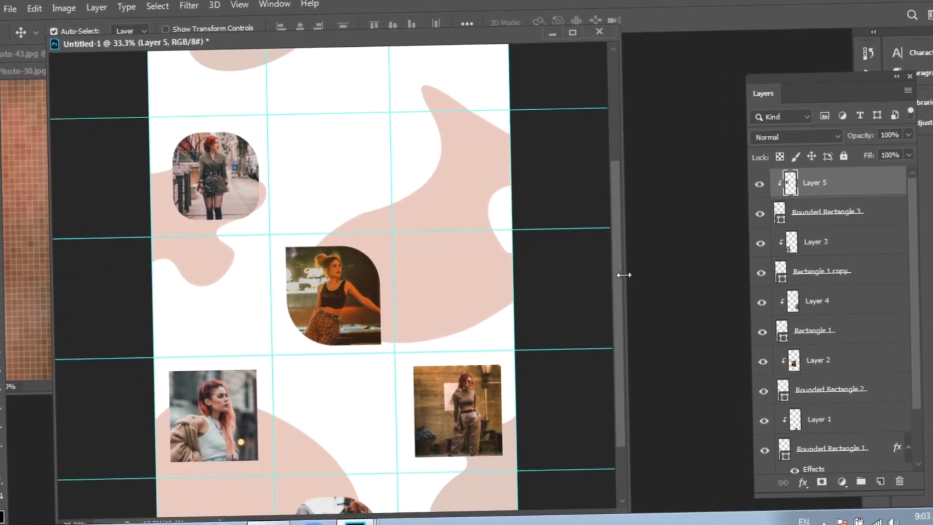
Duplicate the Rectangle 1 copy layer as another photo frame
click(809, 276)
key(ctrl+j)
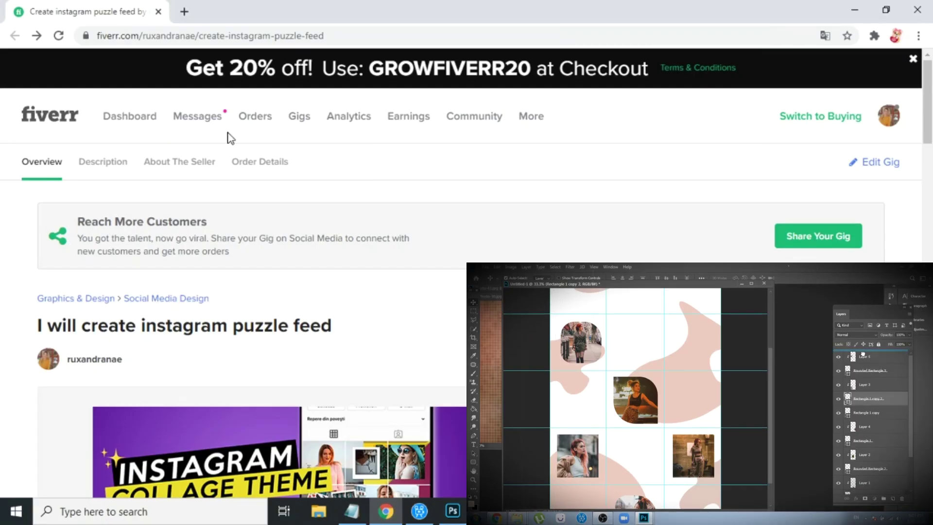
Switch to the browser and review the overview and description of the Instagram puzzle feed gig on Fiverr
scroll(535, 221, down, 7)
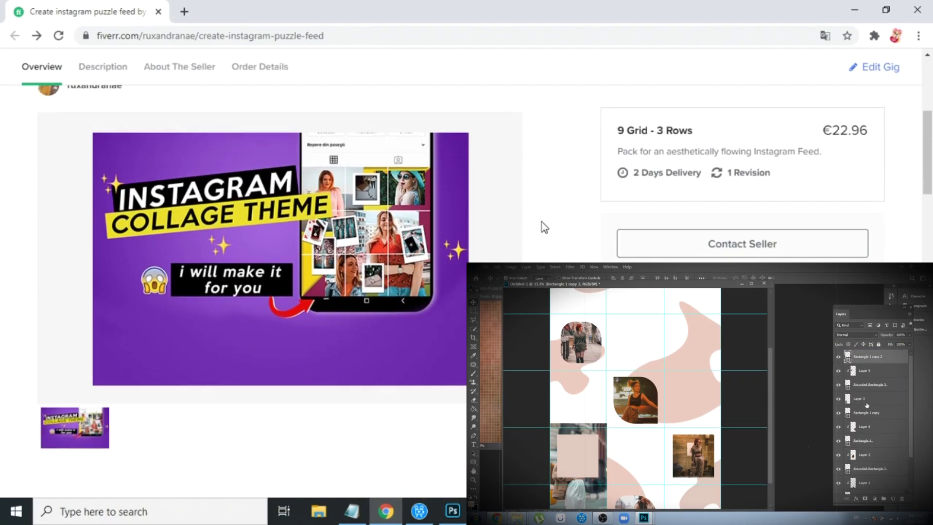
scroll(541, 223, down, 6)
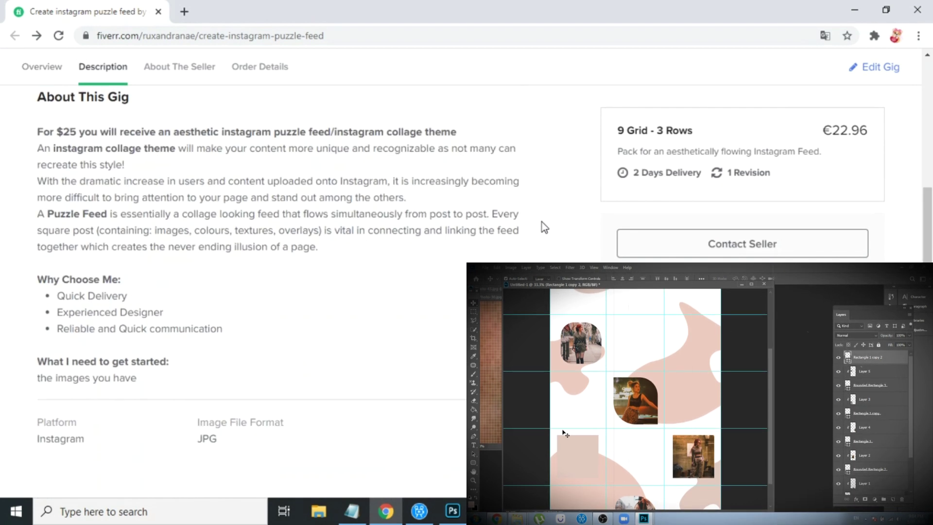
scroll(542, 223, up, 1)
scroll(541, 223, up, 8)
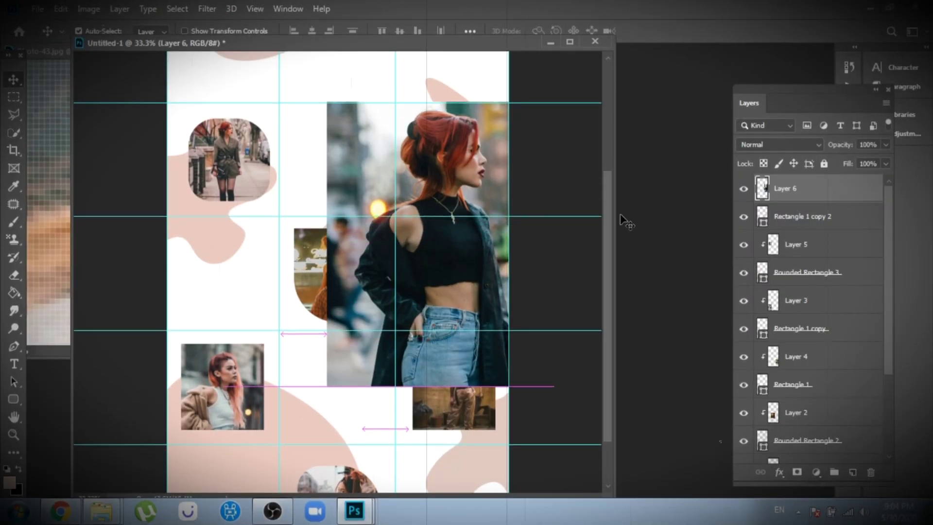
Clip Layer 6 to Rectangle 1 copy 2, scale it to 40%, and position the woman in the third row's right cell
right_click(792, 189)
click(642, 263)
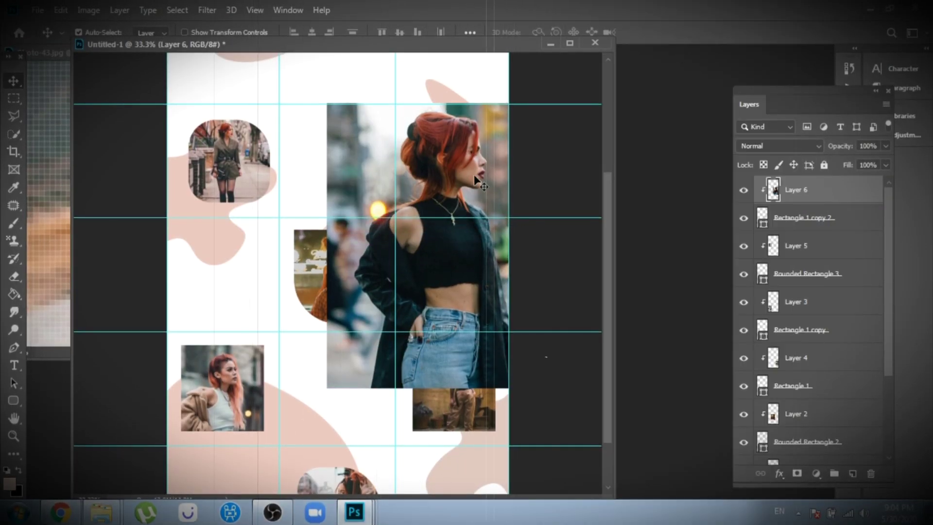
key(ctrl+t)
click(243, 32)
text(40)
key(Return)
drag(447, 203, 462, 119)
key(Return)
Draw a rounded rectangle without a stroke in the second row's middle cell, above Layer 6
scroll(285, 191, up, 5)
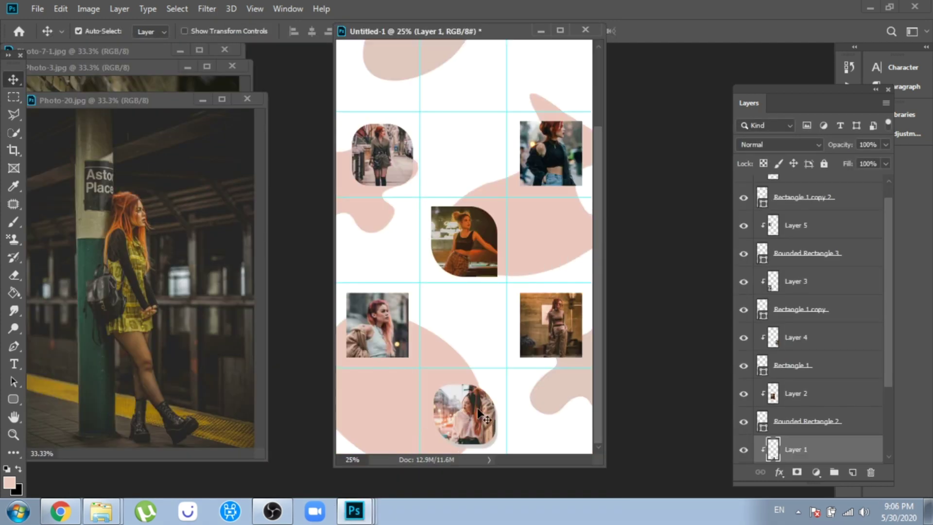
right_click(802, 395)
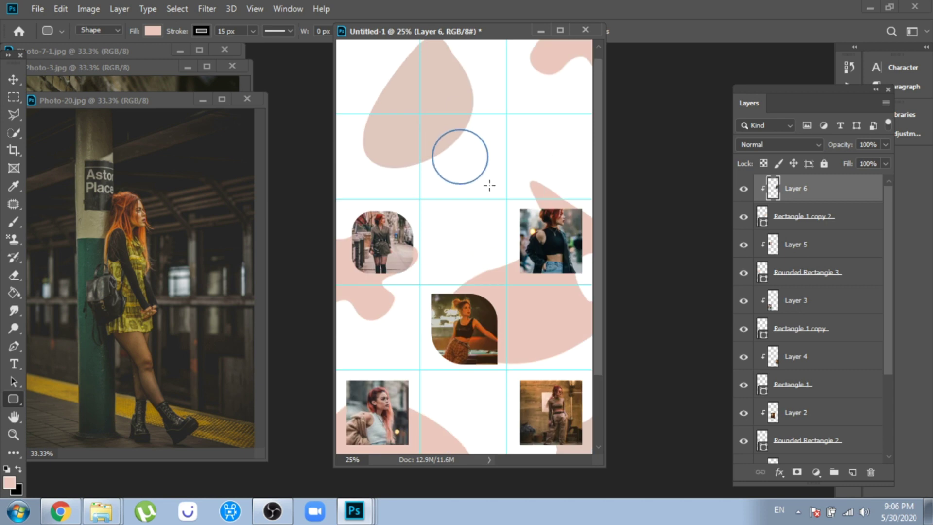
right_click(819, 188)
click(552, 330)
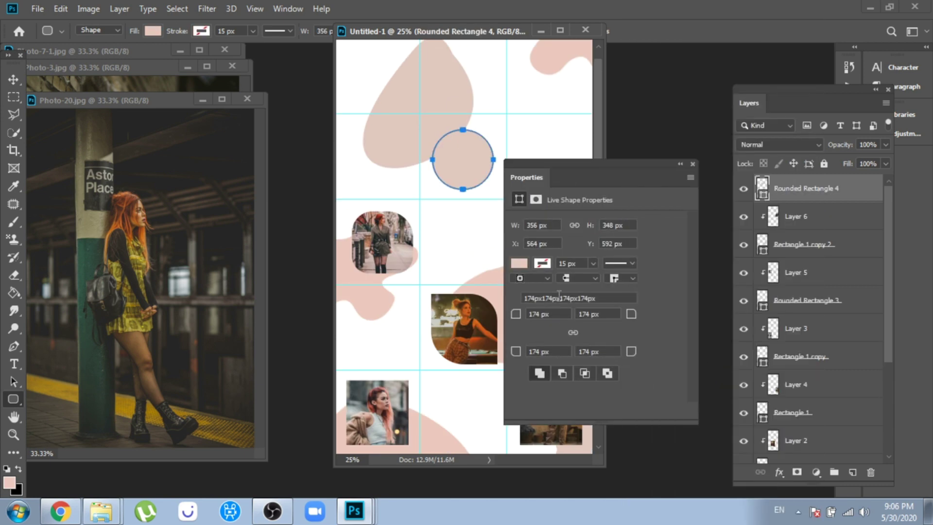
key(ctrl+z)
key(ctrl+shift+z)
key(ctrl+z)
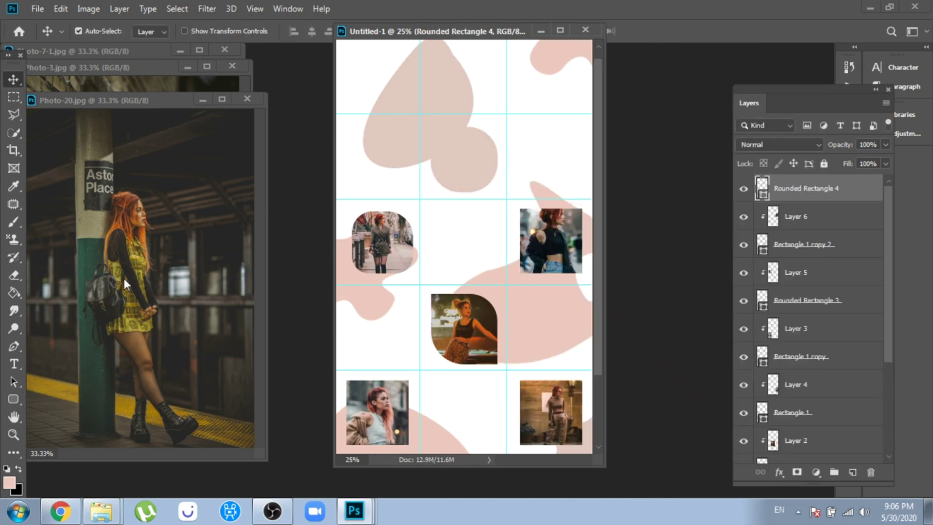
Clip Photo-20.jpg to Rounded Rectangle 4, and scale it down to fit the woman inside the frame
drag(126, 284, 481, 170)
drag(438, 162, 450, 164)
scroll(611, 314, down, 2)
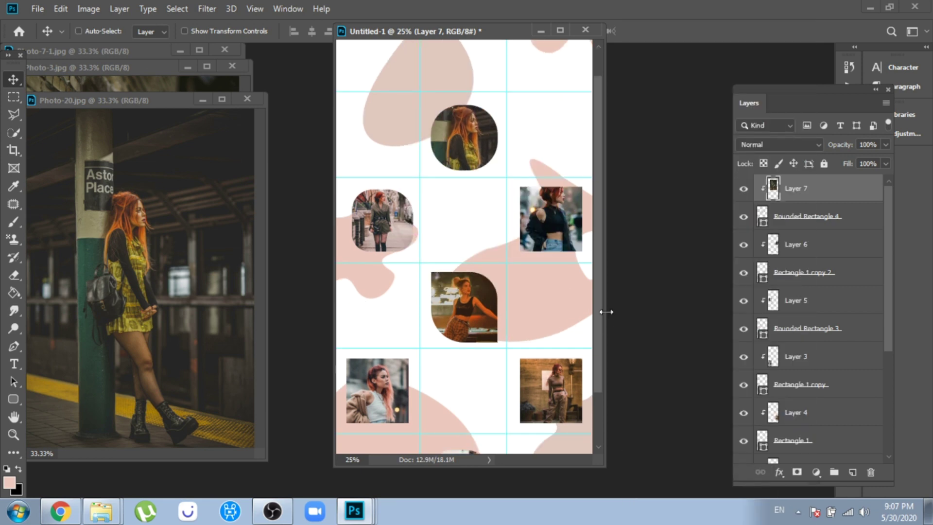
key(ctrl+t)
drag(233, 35, 214, 35)
drag(470, 167, 465, 142)
key(Return)
Enlarge the layout's document window, and draw a rectangle in the top row's left cell
scroll(604, 468, up, 3)
drag(605, 468, 681, 486)
click(14, 399)
drag(440, 106, 442, 113)
Clip Photo-3.jpg to Rectangle 2, scale it down to show the crouching woman in the frame, and close the source photo
key(v)
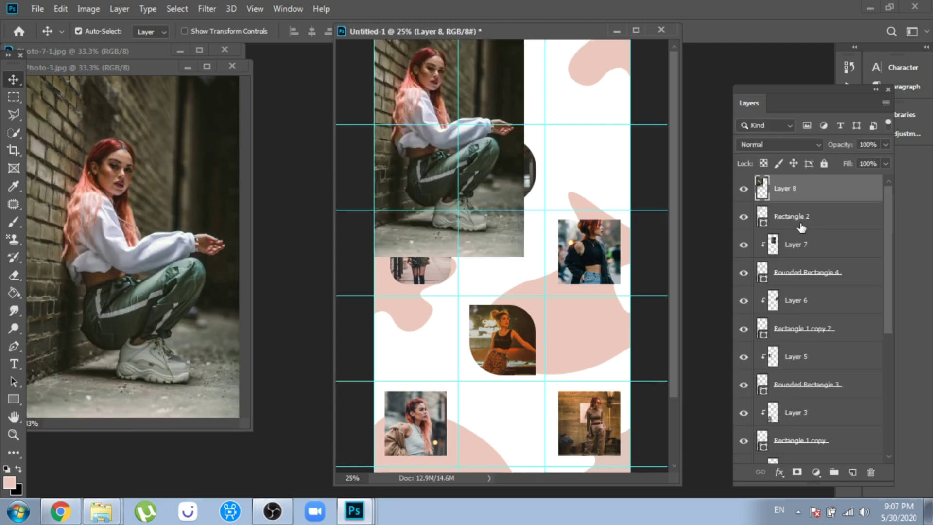
right_click(795, 190)
click(695, 227)
key(ctrl+t)
drag(238, 35, 209, 35)
drag(432, 123, 412, 85)
key(Return)
click(235, 173)
key(ctrl+w)
Draw a 356 × 360 px rectangle in the top row's right cell, with 100 px radii on its top-left and bottom-right corners
click(820, 215)
click(14, 399)
drag(556, 50, 617, 111)
click(539, 314)
text(100)
text(100)
key(Return)
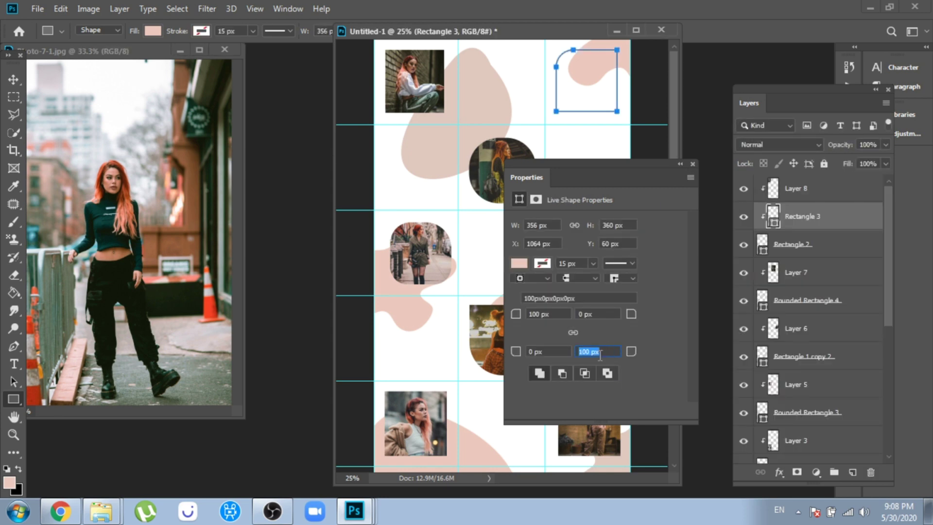
Bring Photo-7-1.jpg into the top row's right cell, and place the unclipped Rectangle 3 directly beneath the photo's layer
key(v)
drag(146, 218, 583, 112)
drag(797, 216, 797, 194)
right_click(807, 244)
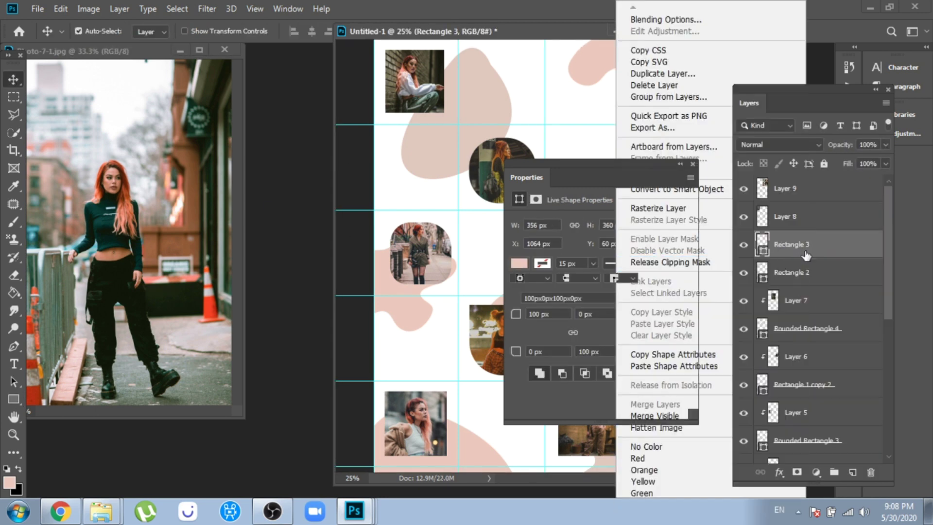
click(771, 262)
drag(789, 244, 782, 199)
Clip Layer 8 to Rectangle 2 and Layer 9 to Rectangle 3
right_click(801, 244)
click(770, 263)
right_click(801, 189)
click(771, 263)
click(693, 164)
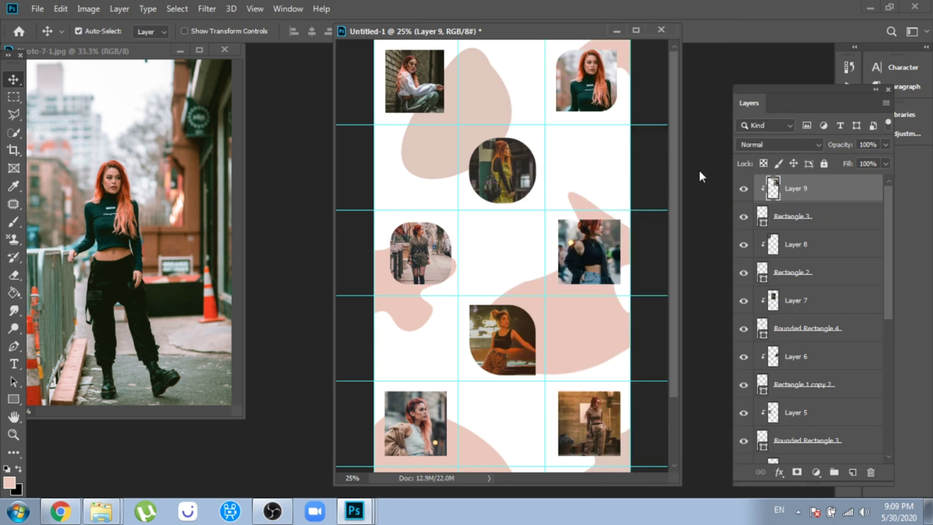
Copy the drop shadow layer style from Rounded Rectangle 1, the bottom row's photo frame
scroll(632, 291, down, 3)
drag(680, 485, 710, 506)
scroll(606, 331, up, 2)
scroll(611, 313, down, 2)
click(522, 130)
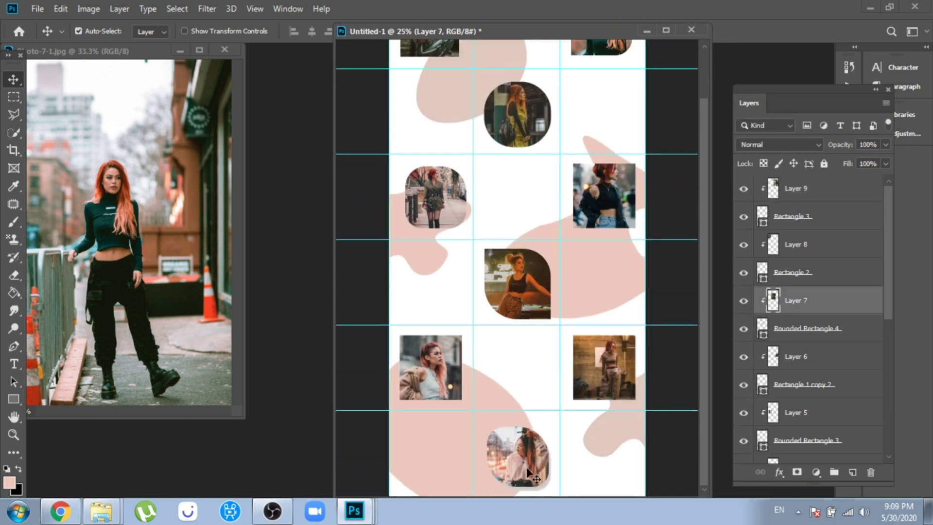
click(518, 466)
scroll(844, 431, down, 1)
click(829, 398)
right_click(829, 399)
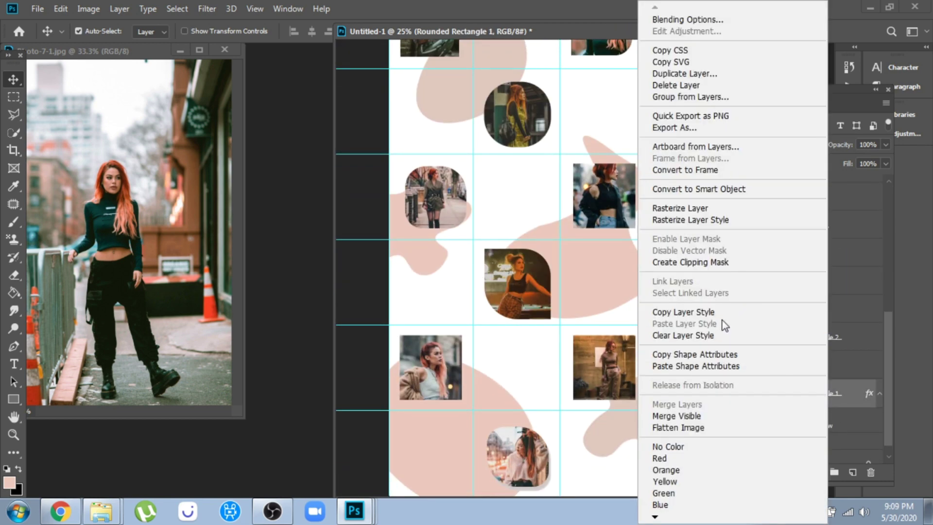
click(719, 315)
Paste the drop shadow style onto Rounded Rectangle 2
click(821, 314)
click(821, 337)
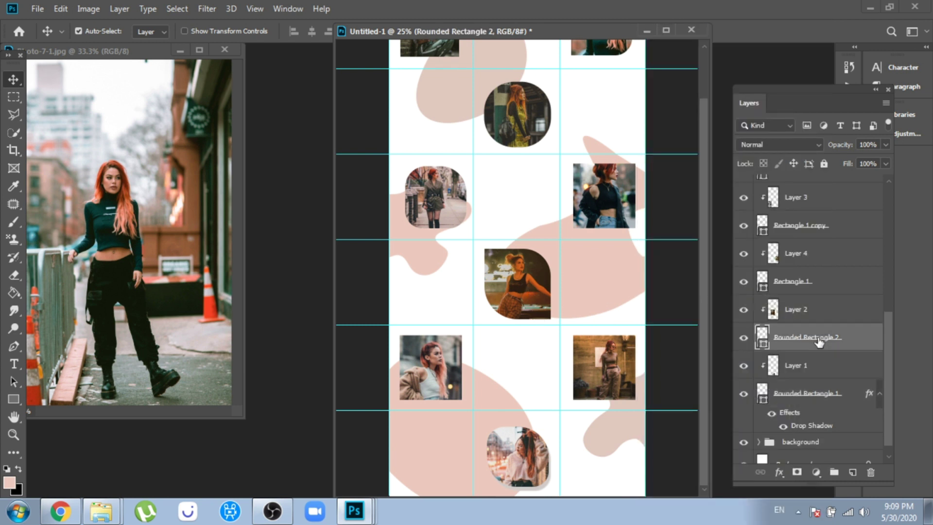
right_click(822, 337)
click(702, 324)
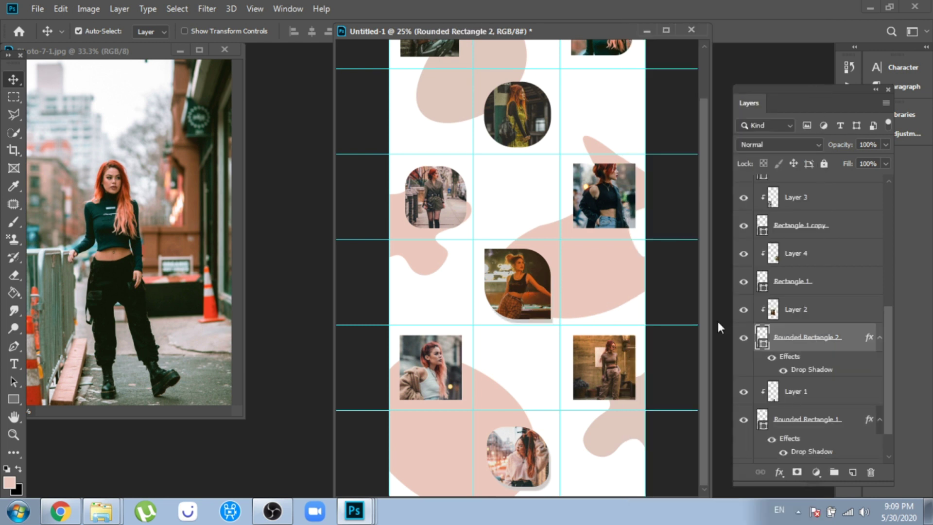
Move Rounded Rectangle 2 together with its clipped photo, Layer 2, slightly up and to the left
click(525, 294)
click(761, 331)
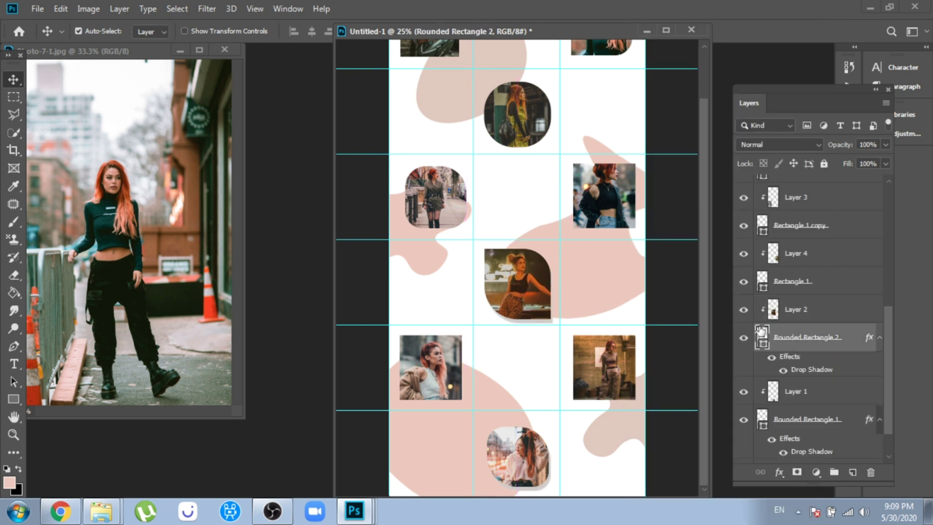
ctrl+click(799, 316)
drag(523, 295, 520, 291)
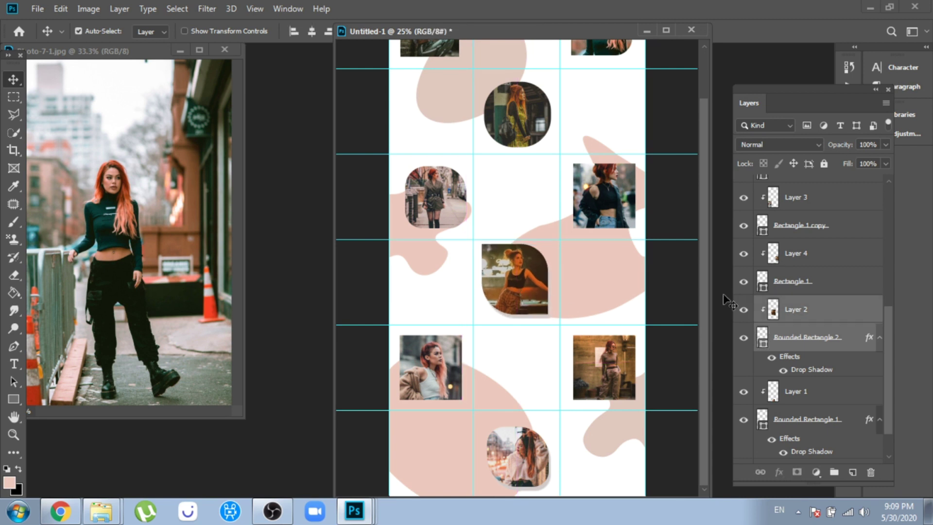
Paste the drop shadow style onto Rectangle 1 copy 2, the third row's right photo frame
click(611, 200)
click(802, 216)
right_click(802, 216)
click(688, 322)
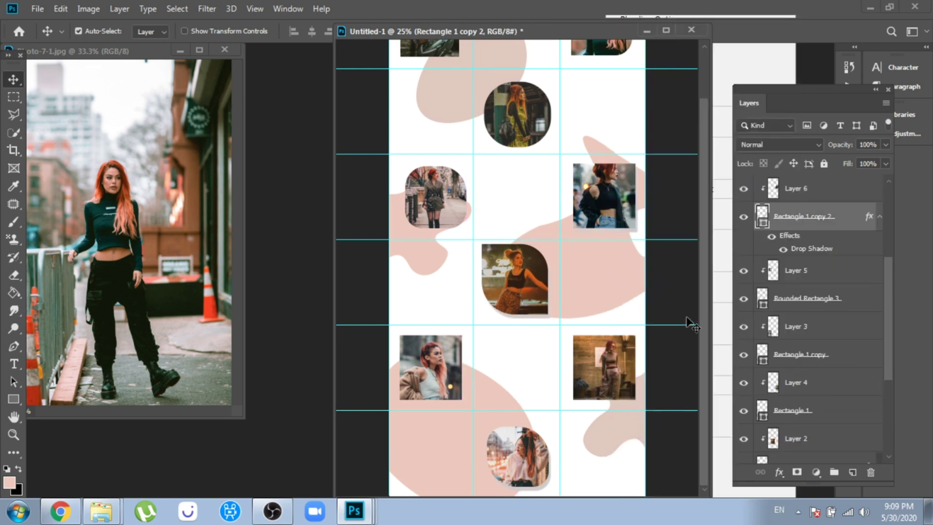
Paste the drop shadow style onto Rectangle 2, the top row's left photo frame
scroll(681, 292, up, 2)
click(423, 100)
right_click(420, 99)
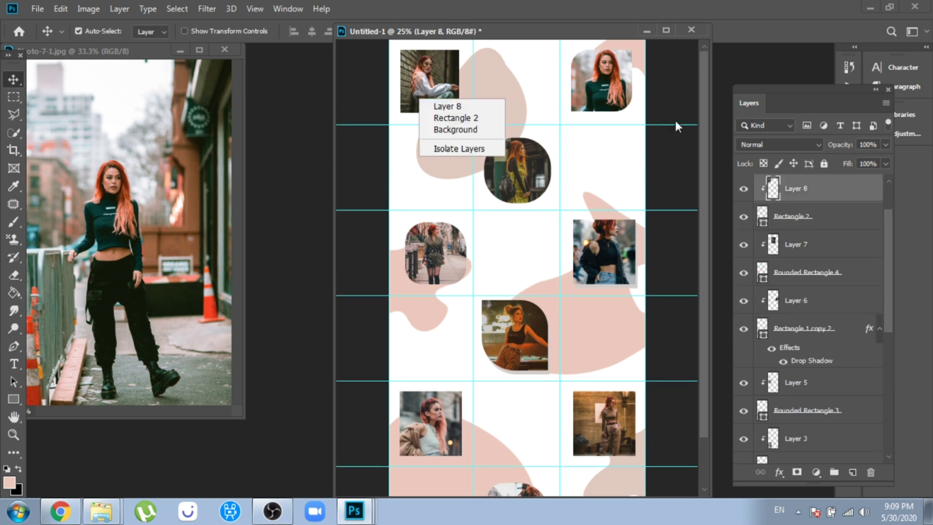
click(678, 126)
click(822, 215)
right_click(822, 215)
click(724, 323)
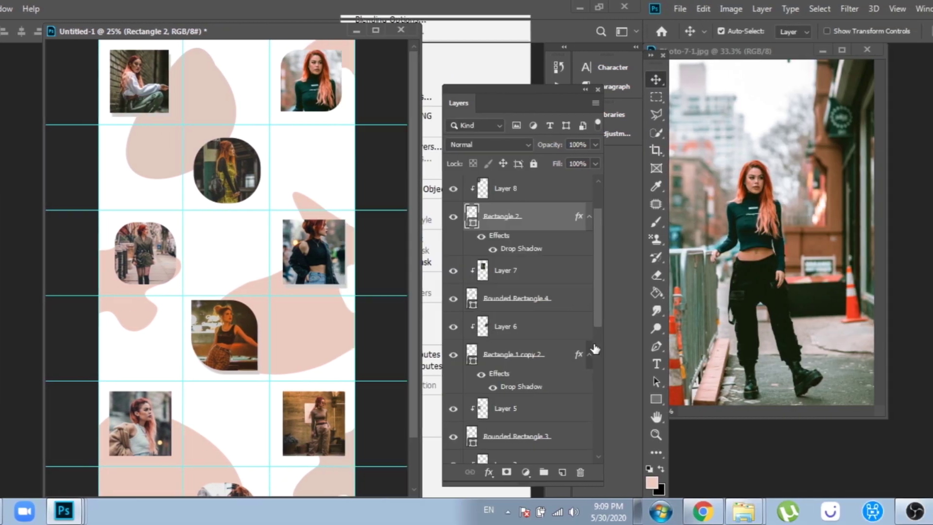
Create a horizontal paragraph text box with Lorem ipsum placeholder text in the bottom row's right cell
scroll(214, 316, down, 3)
scroll(214, 317, up, 2)
scroll(214, 317, down, 2)
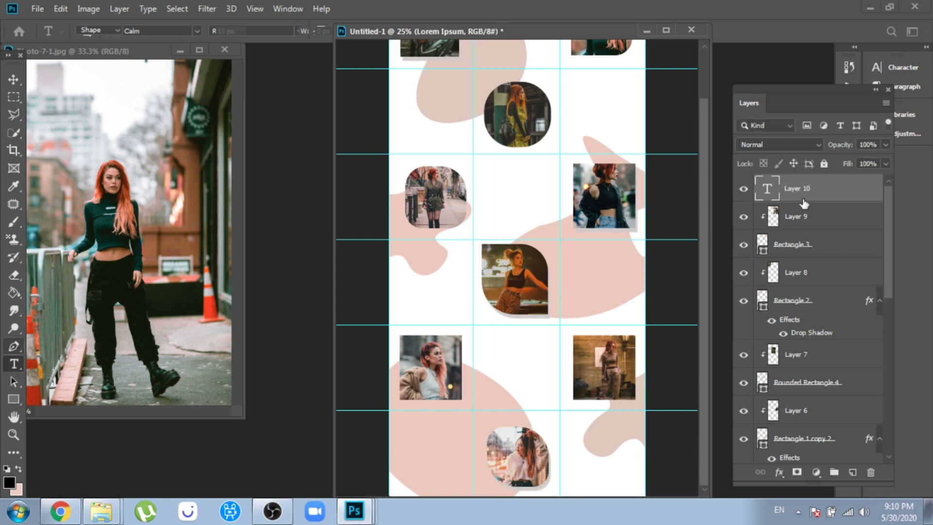
key(Escape)
right_click(14, 363)
click(48, 364)
drag(574, 430, 634, 472)
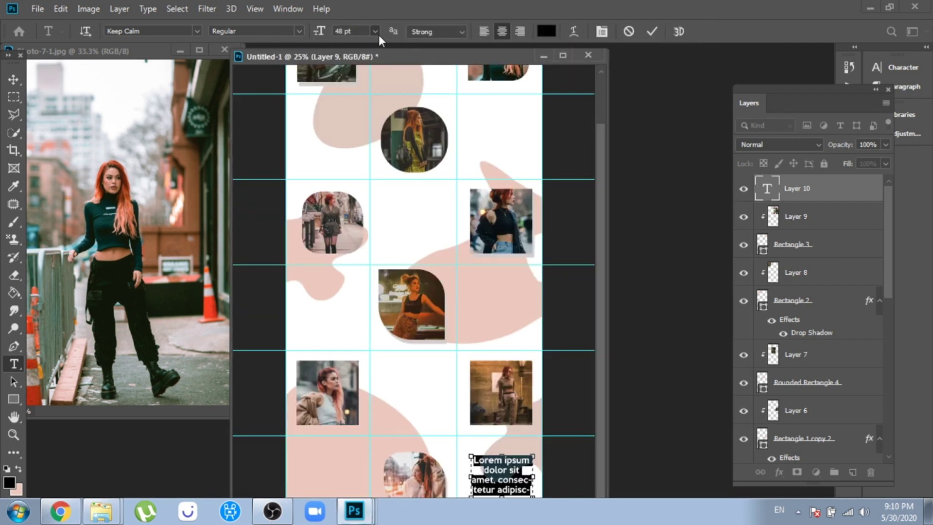
Set the placeholder text's size to 30 pt, and move the document window up to show the bottom row
click(374, 31)
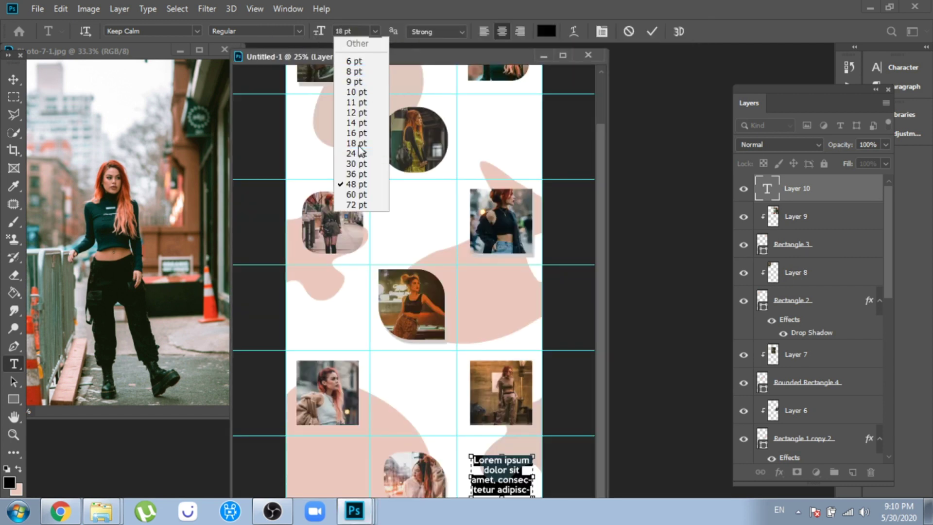
click(359, 144)
click(375, 30)
click(366, 167)
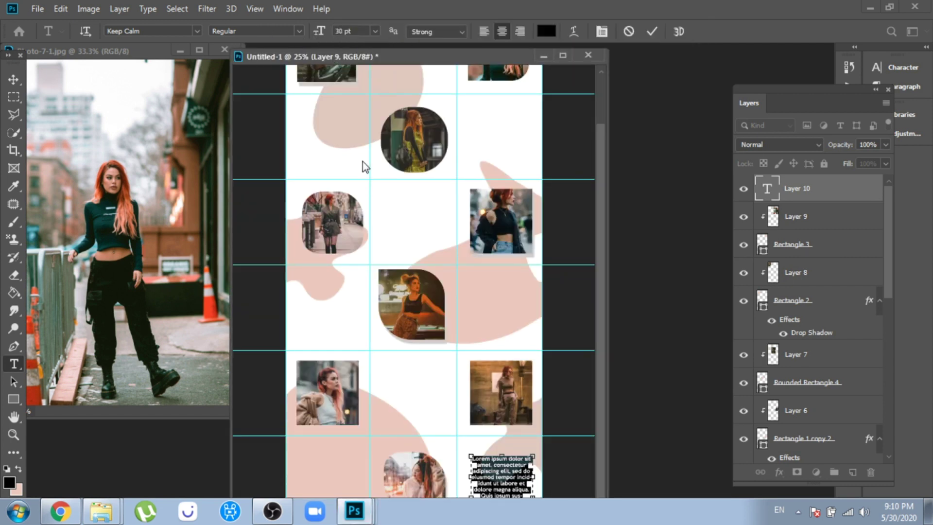
drag(323, 58, 317, 16)
click(504, 447)
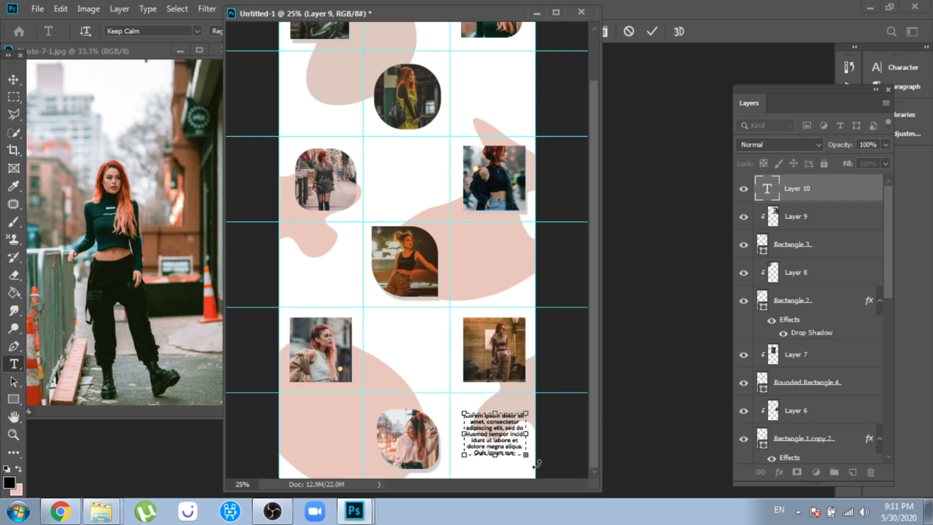
click(13, 80)
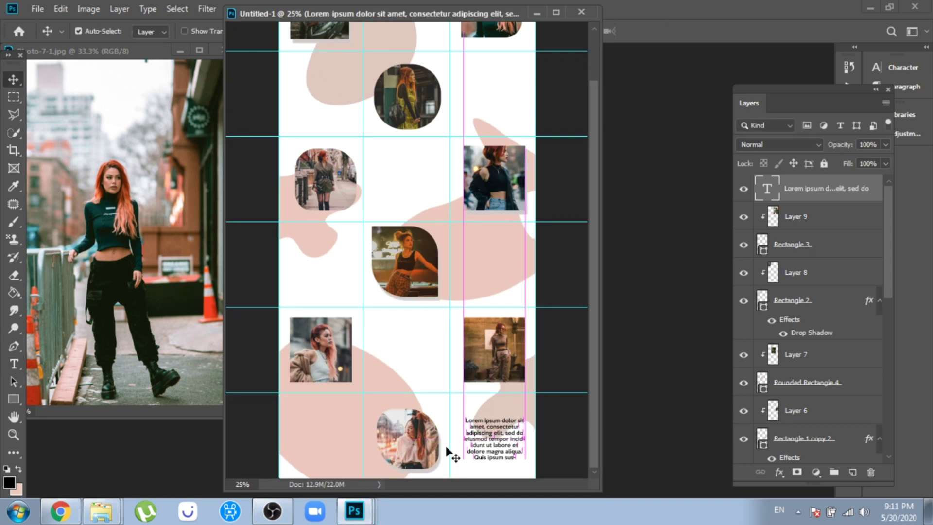
Add Lorem ipsum text boxes in the bottom row's left cell and the fifth row's middle cell
drag(295, 422, 349, 439)
drag(438, 440, 318, 432)
click(13, 79)
click(14, 365)
mouse_move(377, 340)
mouse_down()
mouse_move(453, 377)
mouse_move(439, 367)
mouse_up()
click(13, 80)
Add Lorem ipsum text boxes in the fourth row's left and right cells
scroll(407, 250, up, 1)
click(14, 364)
drag(294, 260, 349, 311)
key(ctrl+Return)
drag(463, 280, 528, 302)
key(ctrl+Return)
scroll(382, 217, down, 1)
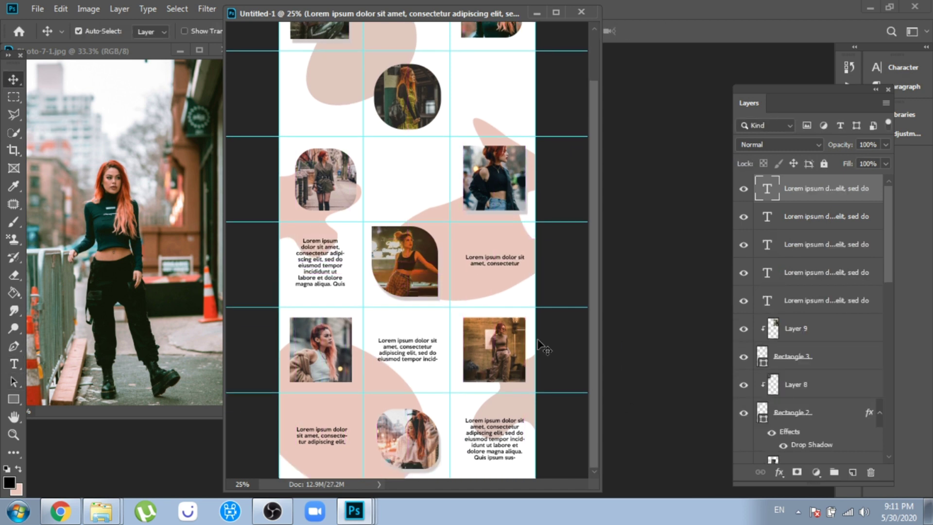
Add Lorem ipsum text boxes in the third row's middle cell and the second row's left and right cells
scroll(382, 218, up, 3)
drag(375, 210, 441, 263)
key(ctrl+Return)
drag(295, 147, 351, 160)
key(ctrl+Return)
drag(465, 150, 506, 148)
key(ctrl+Return)
key(v)
Add a Lorem ipsum text box in the top row's middle cell
click(13, 363)
drag(375, 40, 437, 82)
key(ctrl+Return)
Add a 100 pt Keep Calm quotation mark above the fifth row's middle text
click(390, 378)
drag(414, 13, 580, 31)
click(375, 31)
click(354, 204)
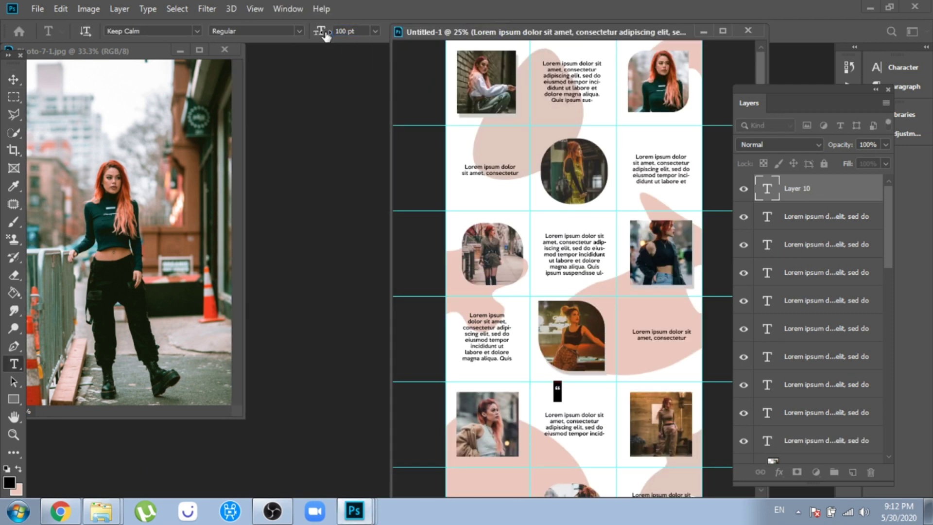
key(ctrl+Return)
key(v)
drag(535, 32, 318, 27)
scroll(460, 346, down, 3)
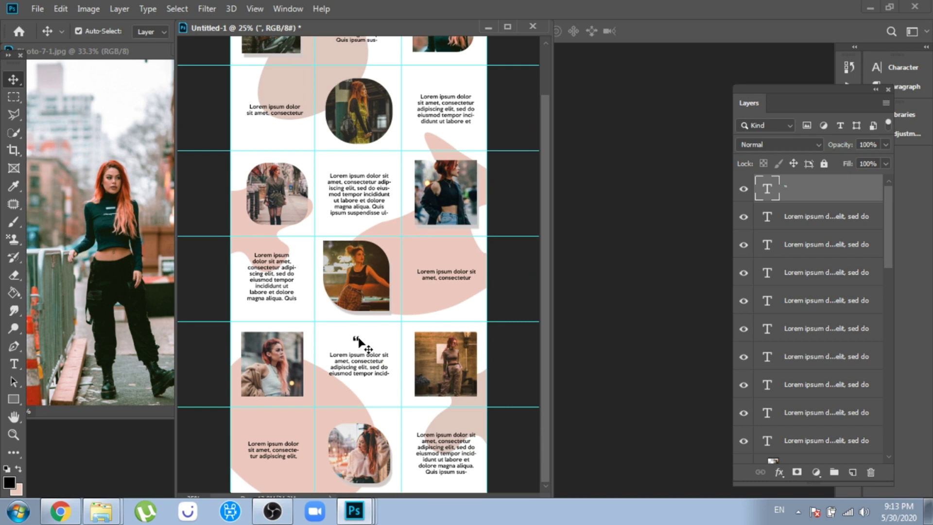
Duplicate the quotation mark above the second row's left and right texts
drag(447, 85, 446, 84)
scroll(383, 202, up, 3)
key(ctrl+j)
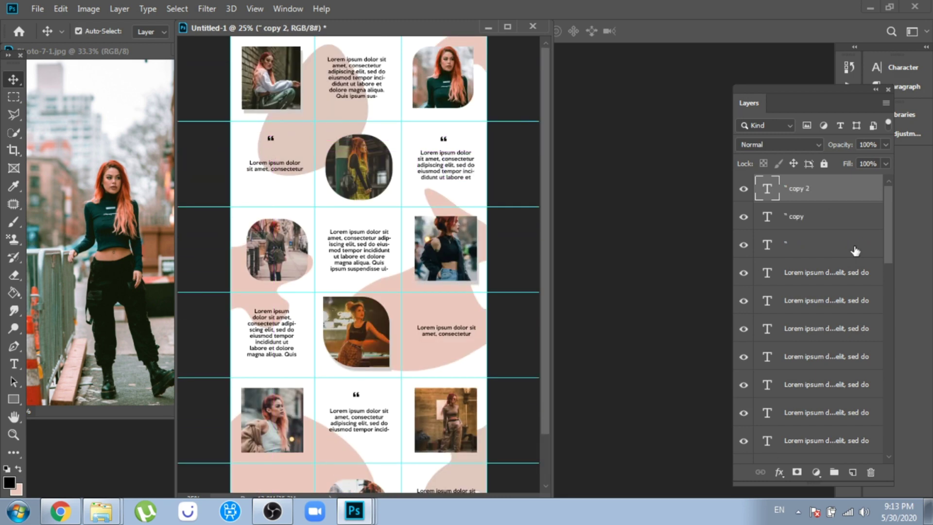
Draw a small blob custom shape in colour f2ecec with no stroke over the upper-left corner of the top-left photo
right_click(13, 399)
click(68, 465)
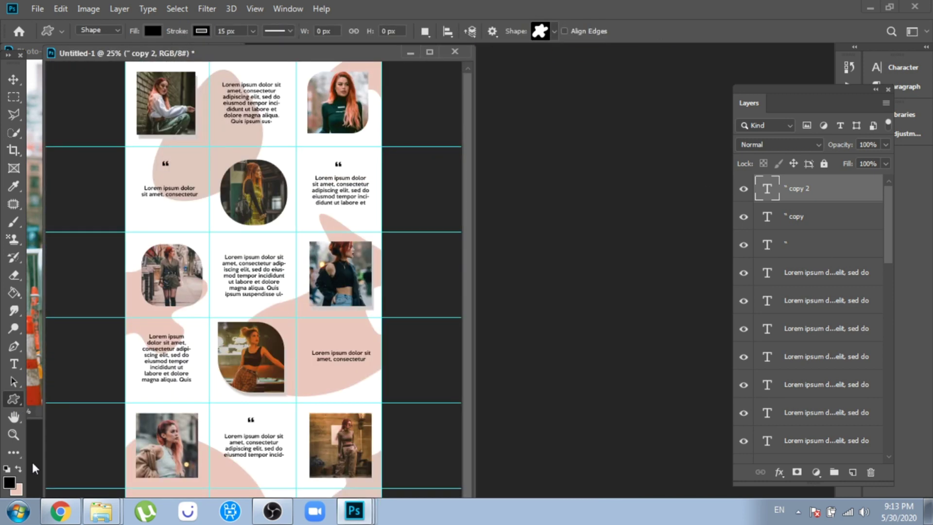
click(9, 482)
click(572, 274)
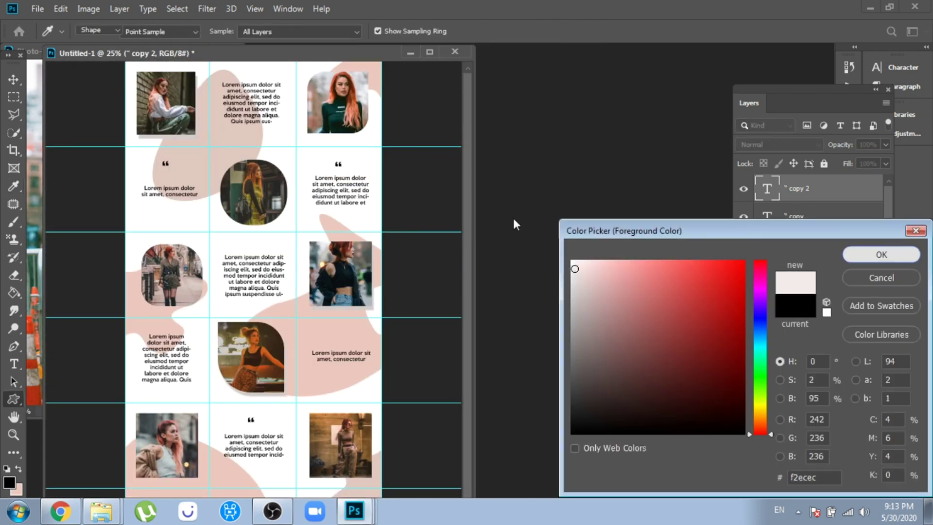
click(879, 252)
mouse_move(126, 124)
mouse_down()
mouse_move(148, 141)
mouse_move(141, 83)
mouse_up()
click(14, 79)
click(13, 399)
click(201, 31)
click(142, 59)
click(13, 79)
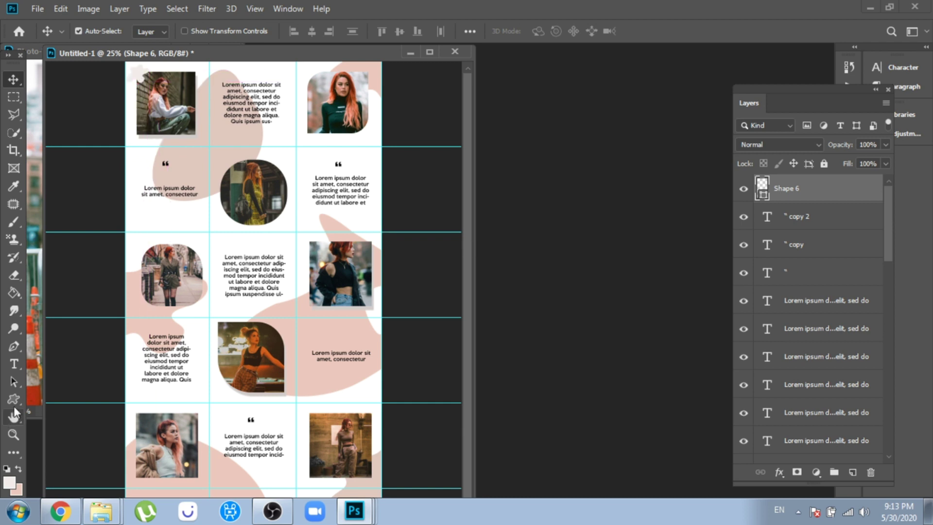
Draw a small heart custom shape over the left side of the top row's right photo
click(13, 398)
click(554, 31)
scroll(534, 97, down, 3)
click(561, 105)
drag(314, 85, 324, 93)
key(v)
Draw a heart about 124 × 120 px where the guides cross between the fourth and fifth rows, left and middle columns
key(u)
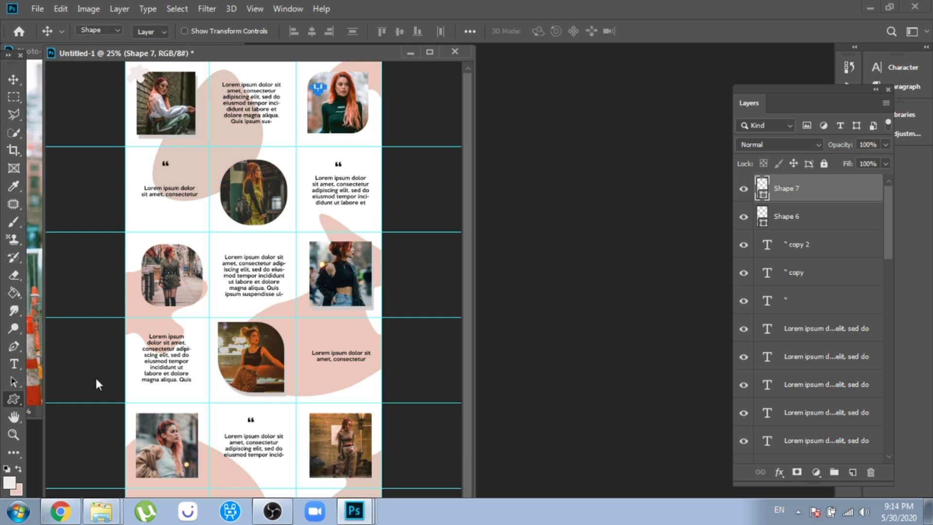
scroll(207, 349, down, 1)
drag(222, 387, 213, 376)
key(v)
Draw an ornament custom shape at the upper-right corner of the third row's left photo and give it a light pink fill
click(14, 399)
click(541, 31)
scroll(540, 105, down, 2)
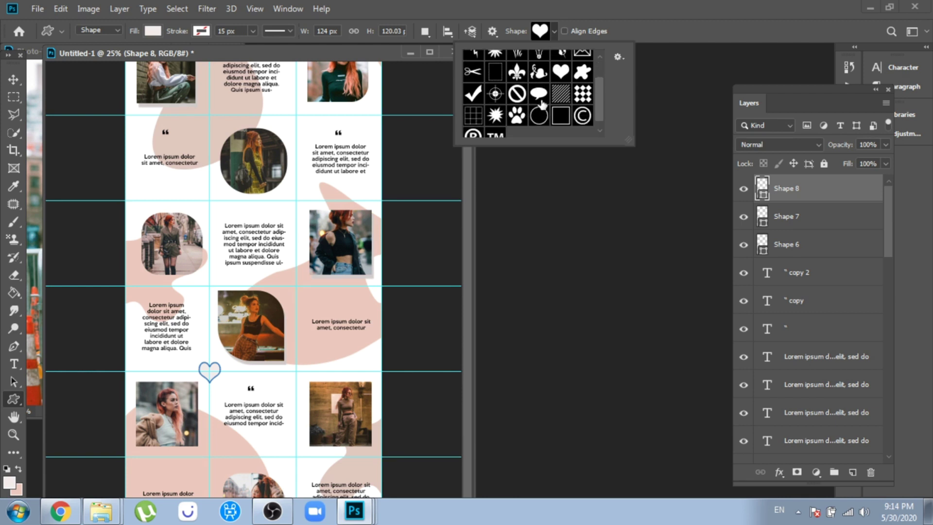
mouse_move(361, 205)
mouse_down()
mouse_move(386, 222)
mouse_move(327, 259)
mouse_move(219, 277)
mouse_move(199, 224)
mouse_up()
key(v)
key(u)
click(152, 31)
click(115, 102)
key(v)
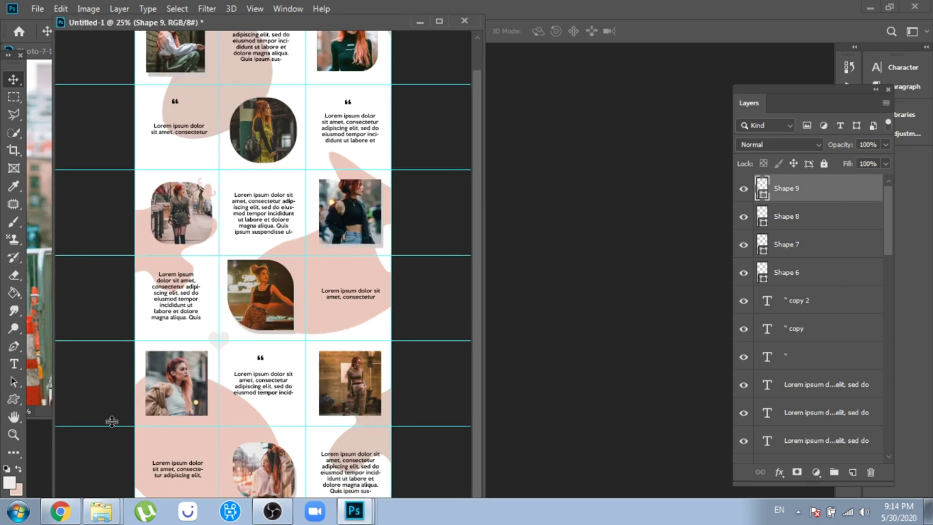
Draw a light pink circle over the lower-left part of the fifth row's left photo
drag(13, 398, 59, 424)
drag(153, 421, 162, 399)
key(v)
click(692, 163)
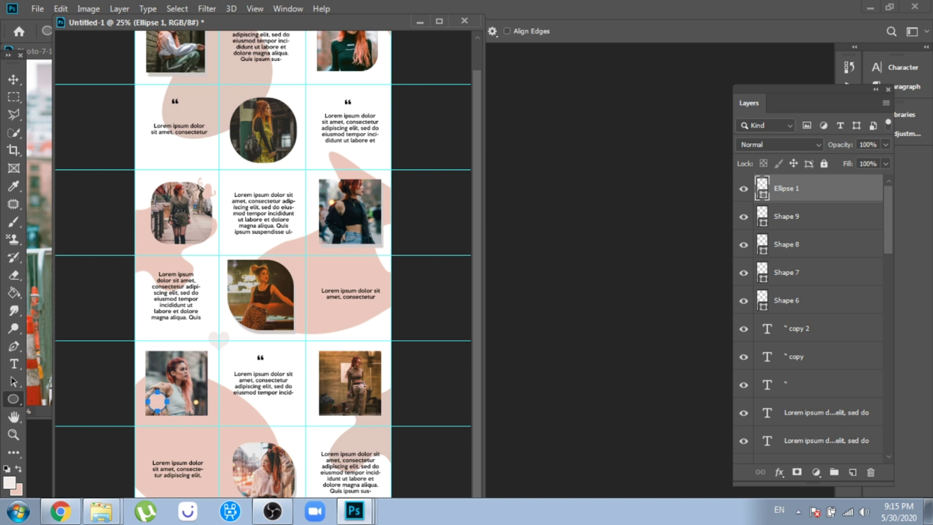
Draw a white ellipse about 64 × 60 px on the fifth row's right photo and duplicate it twice in a vertical line below
drag(331, 371, 332, 372)
drag(194, 23, 283, 40)
click(153, 30)
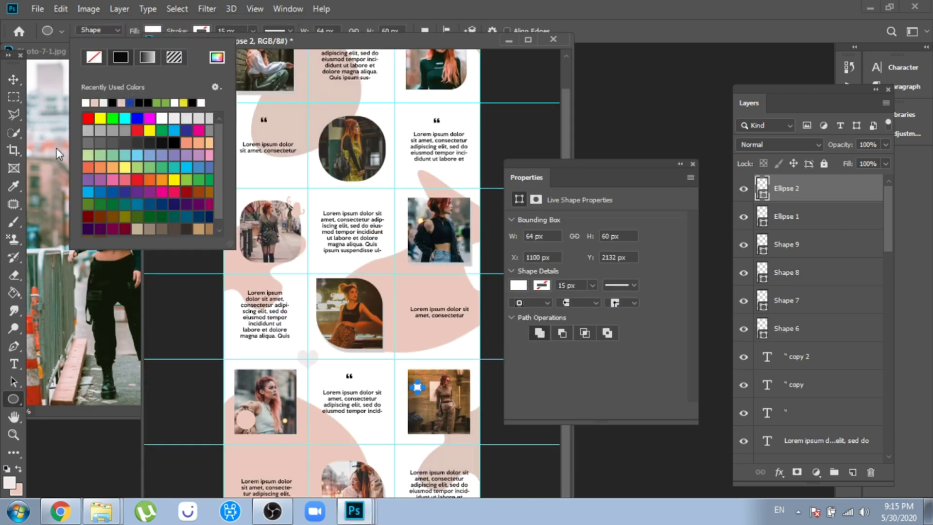
key(Escape)
key(v)
drag(417, 388, 419, 421)
scroll(414, 349, up, 1)
key(ctrl+minus)
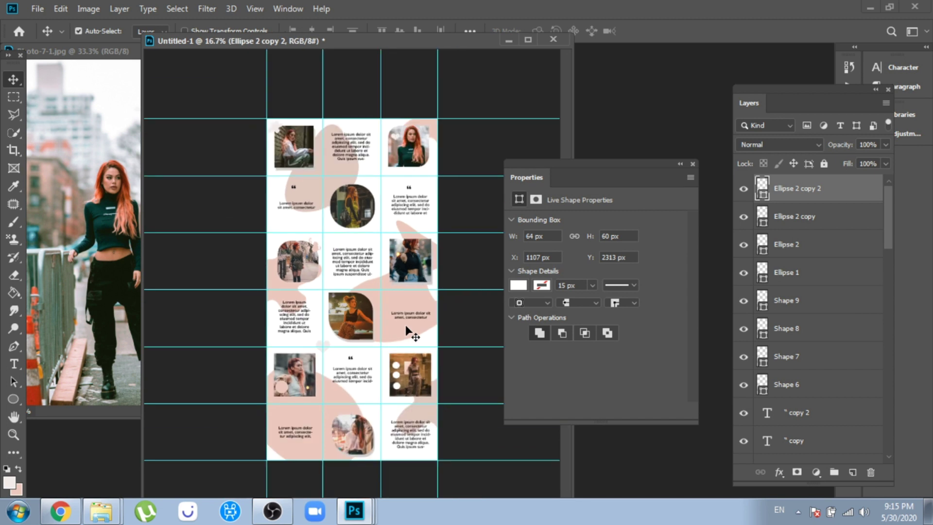
Paint soft light spots over the photos on a new layer at 55% opacity, using a 228 px Soft Round brush
click(13, 222)
click(99, 31)
click(382, 204)
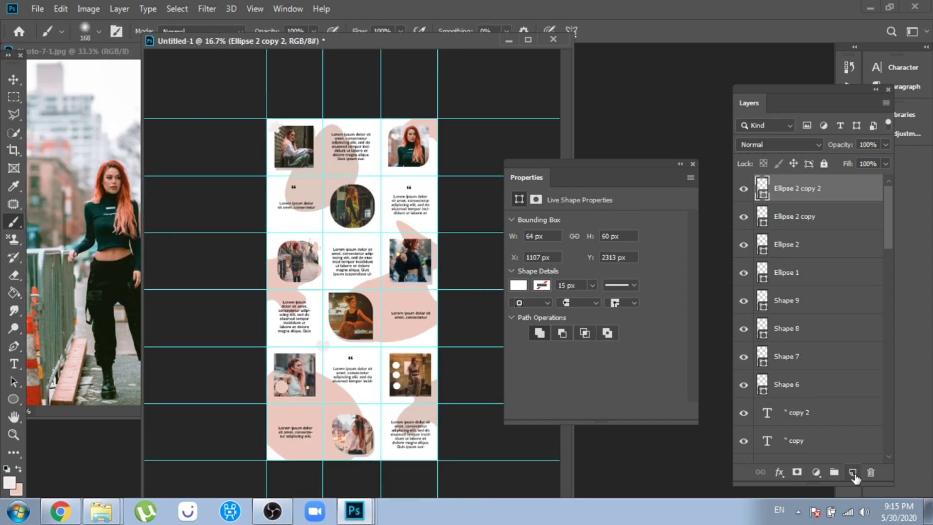
click(852, 472)
click(98, 31)
drag(123, 78, 140, 77)
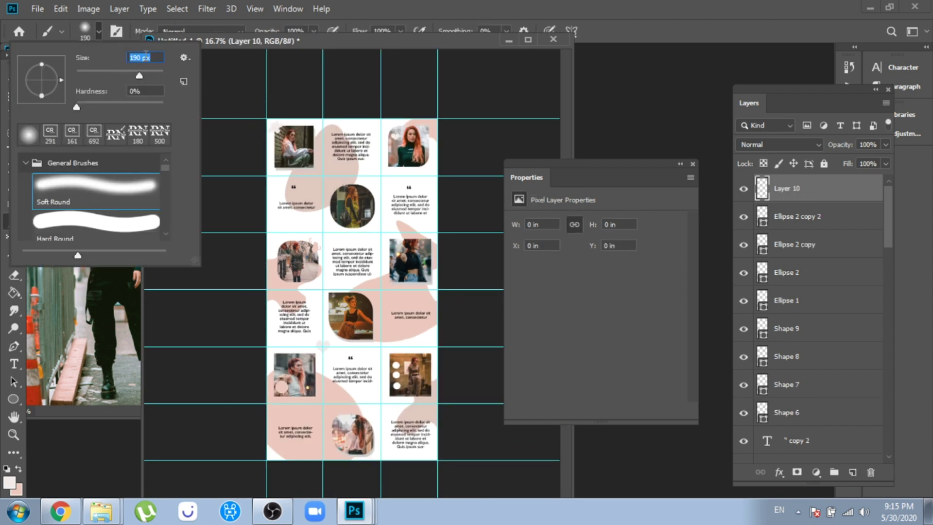
key(Return)
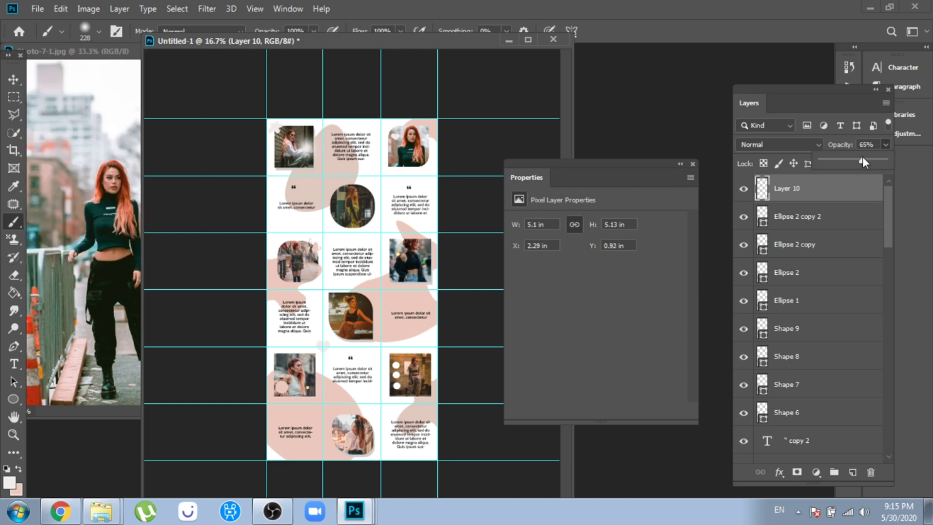
drag(387, 161, 404, 307)
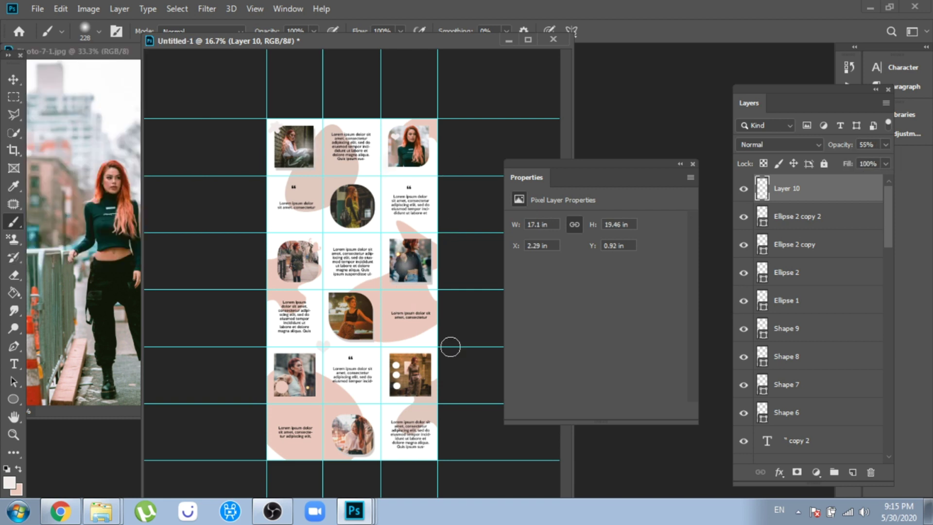
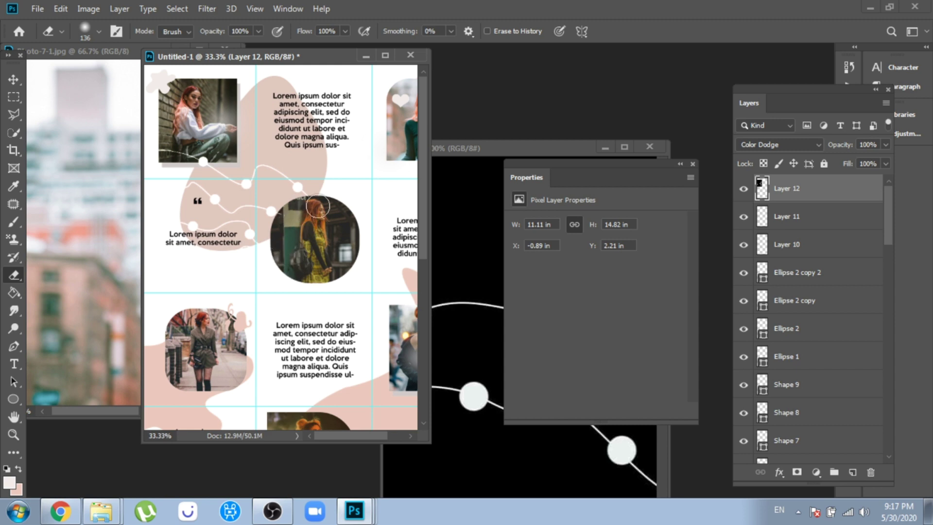
Duplicate the dotted-line layer onto the bottom-left blob and erase the parts of the copy that cross the bottom row
key(ctrl+minus)
key(ctrl+minus)
key(v)
key(ctrl+j)
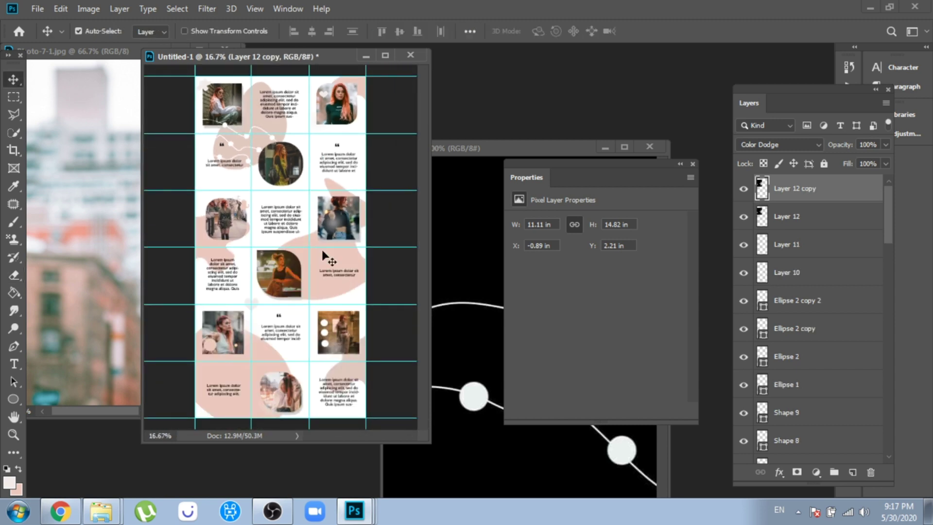
drag(336, 293, 291, 378)
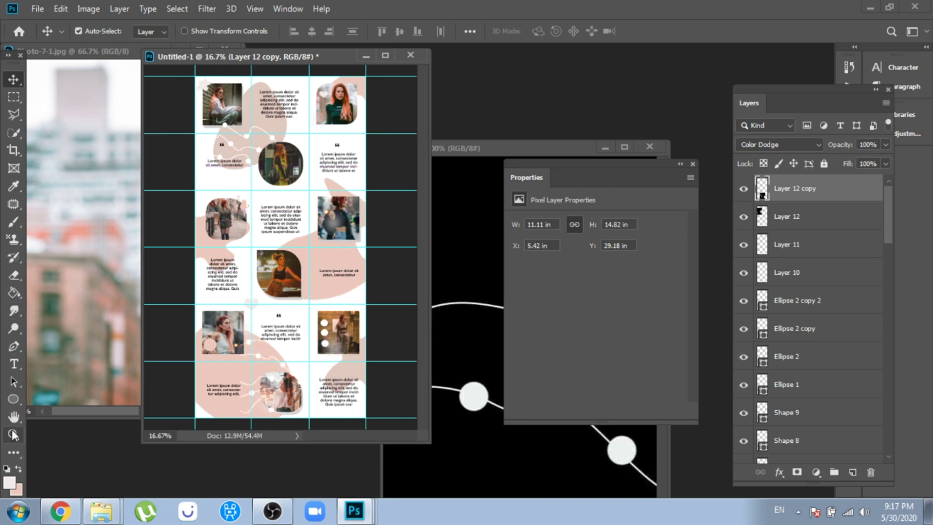
key(ctrl+plus)
key(e)
scroll(272, 390, up, 5)
key(ctrl+minus)
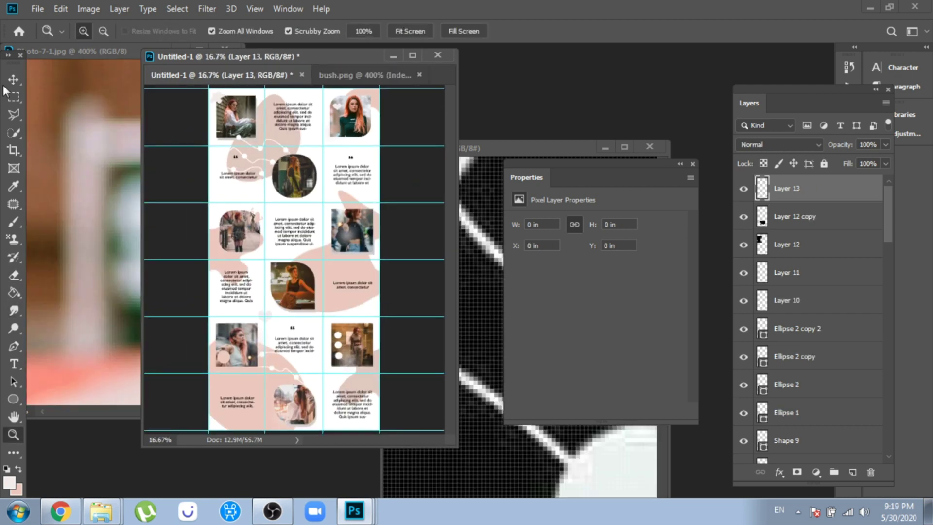
Raise the selected photo's levels with a Brightness/Contrast adjustment
click(88, 9)
mouse_move(146, 45)
click(257, 47)
drag(707, 197, 735, 197)
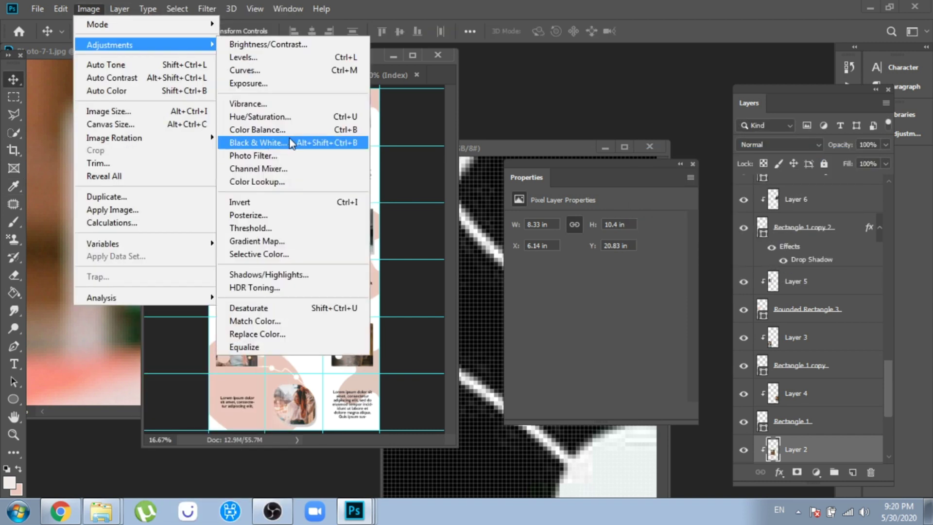
Adjust the midtone Color Balance of the fourth row's middle photo, shifting Magenta–Green to -35
click(316, 124)
drag(698, 383, 673, 384)
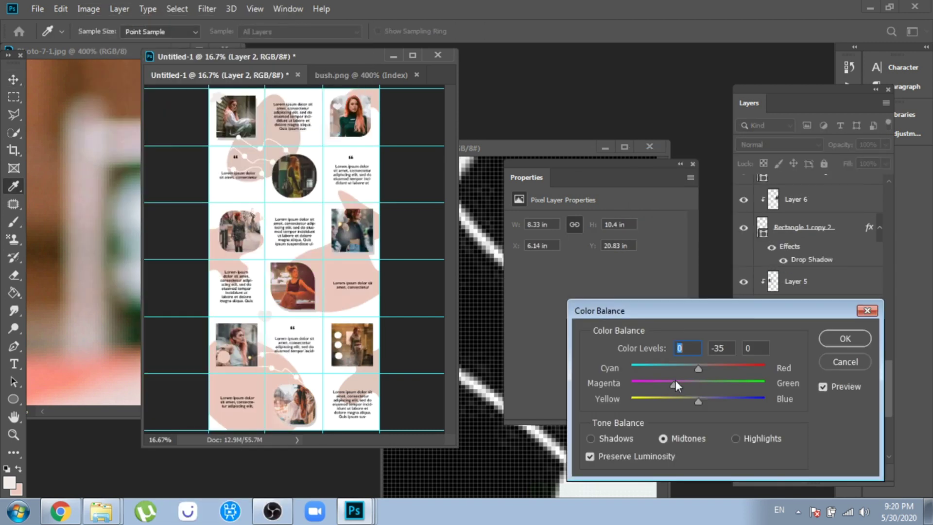
click(705, 398)
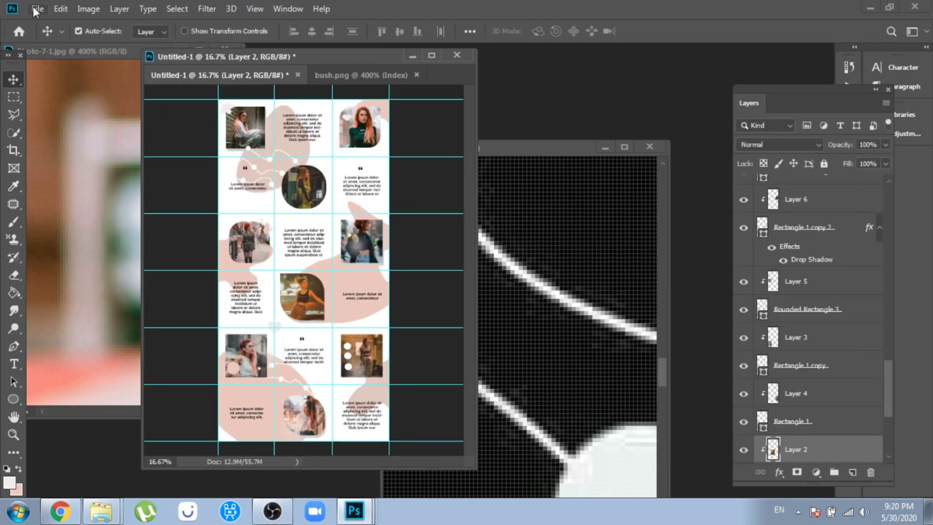
Slice the top row's three cells along the guides with the Slice tool
click(36, 9)
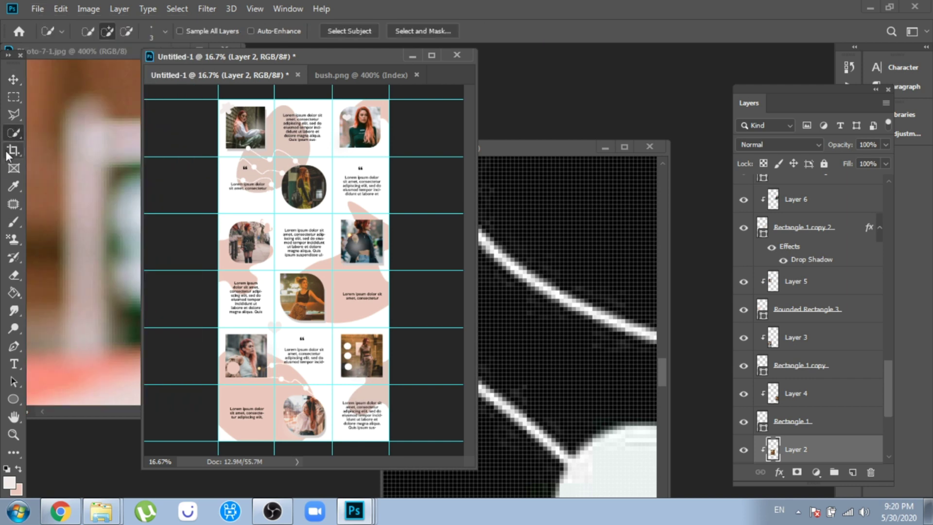
right_click(13, 150)
click(60, 181)
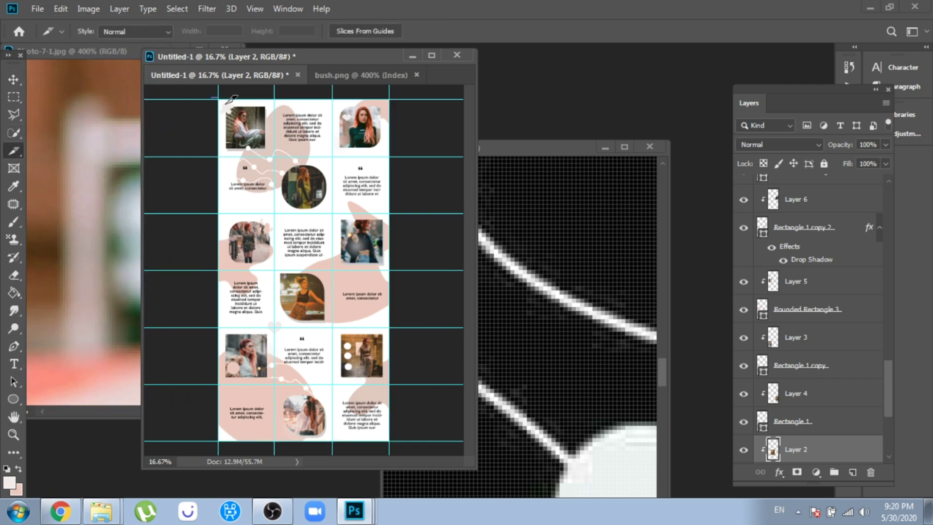
drag(306, 140, 305, 140)
mouse_move(305, 74)
mouse_down()
mouse_move(370, 82)
mouse_move(372, 140)
mouse_up()
drag(371, 74, 437, 140)
Slice the second row's left and middle cells along the guides
drag(239, 140, 305, 206)
drag(305, 140, 372, 207)
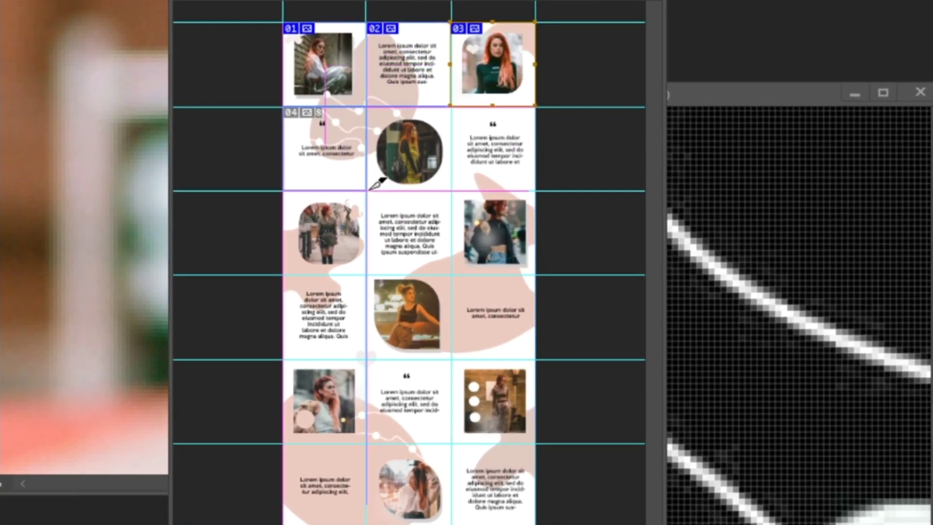
drag(452, 193, 451, 190)
drag(451, 107, 536, 191)
mouse_move(283, 191)
mouse_down()
mouse_move(346, 258)
mouse_move(329, 234)
mouse_move(331, 274)
mouse_up()
key(ctrl+z)
key(ctrl+z)
key(ctrl+z)
Slice the second row's right cell and the third row's three cells along the guides
drag(451, 107, 535, 191)
key(ctrl+plus)
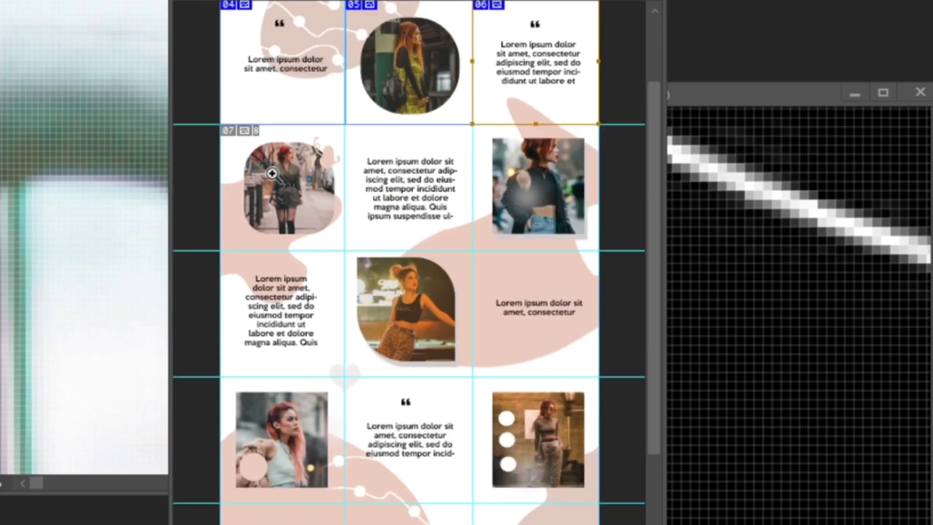
scroll(270, 175, up, 3)
drag(220, 238, 345, 363)
drag(345, 237, 473, 364)
key(ctrl+z)
drag(473, 238, 599, 363)
Slice the fourth row's three cells along the guides
scroll(234, 227, down, 3)
drag(220, 235, 345, 360)
drag(345, 234, 472, 361)
mouse_move(473, 234)
mouse_down()
mouse_move(563, 339)
mouse_move(599, 360)
mouse_up()
Slice all cells of the fifth and bottom rows along the guides
scroll(389, 312, down, 2)
mouse_move(221, 296)
mouse_down()
mouse_move(255, 305)
mouse_move(344, 422)
mouse_up()
mouse_move(346, 296)
mouse_down()
mouse_move(461, 425)
mouse_move(473, 421)
mouse_up()
drag(472, 296, 599, 422)
mouse_move(220, 422)
mouse_down()
mouse_move(285, 491)
mouse_move(344, 524)
mouse_up()
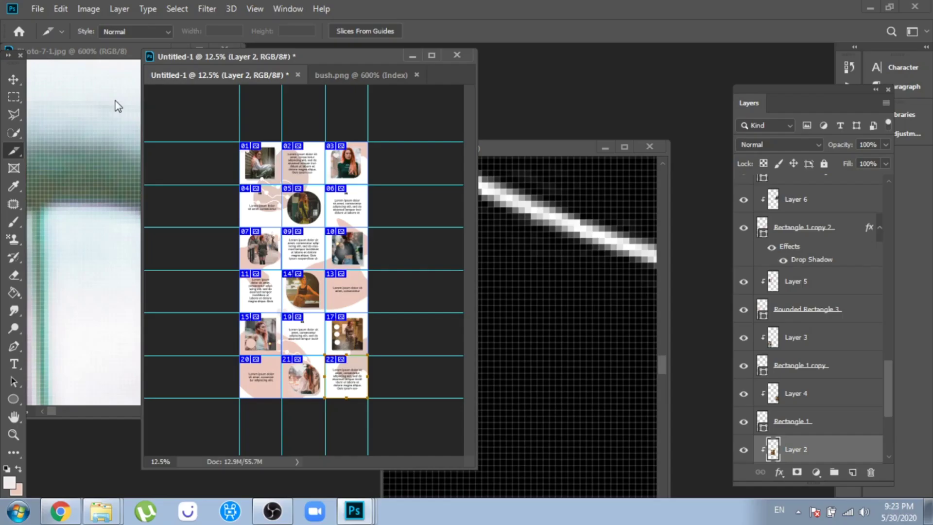
Start a Save for Web export of the layout as JPEG, Maximum, quality 100
click(37, 9)
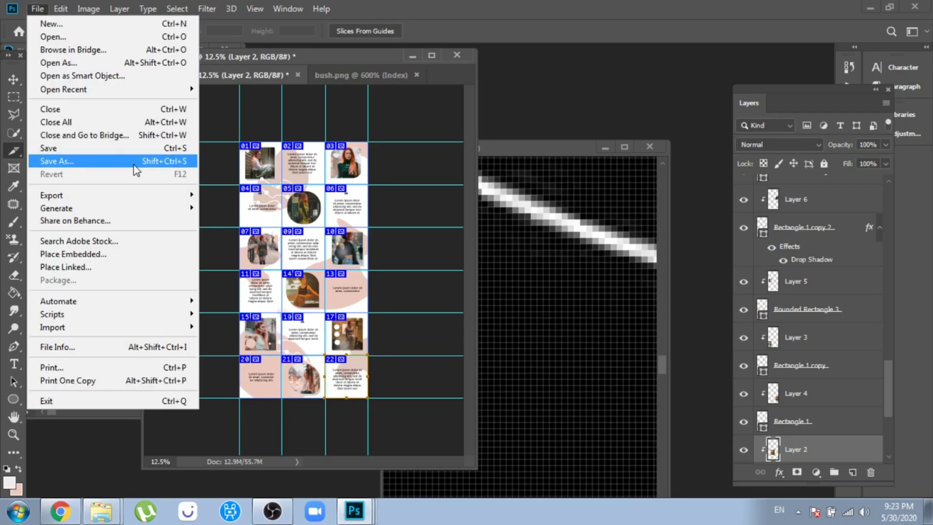
click(252, 249)
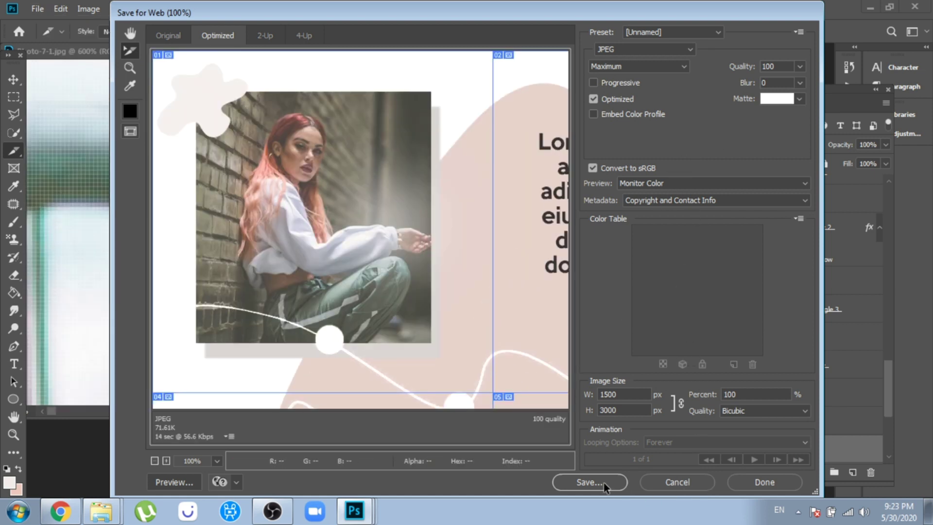
click(604, 483)
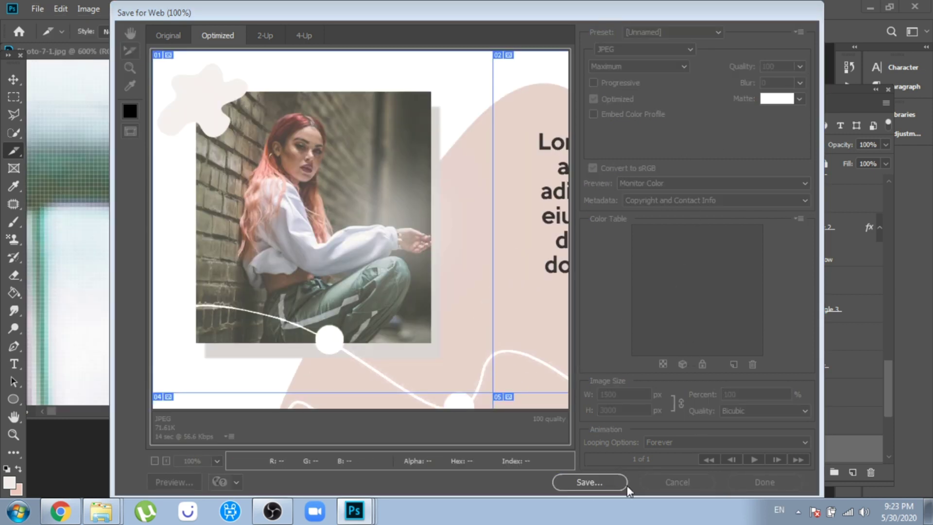
Save all slices as images only into a new folder on the desktop
click(153, 126)
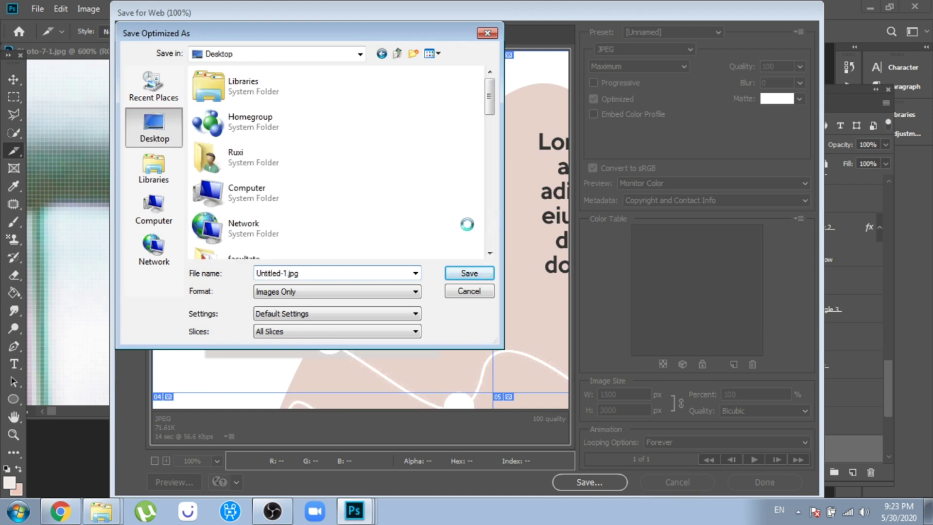
right_click(427, 168)
mouse_move(587, 334)
click(622, 98)
click(214, 245)
double_click(216, 245)
click(466, 274)
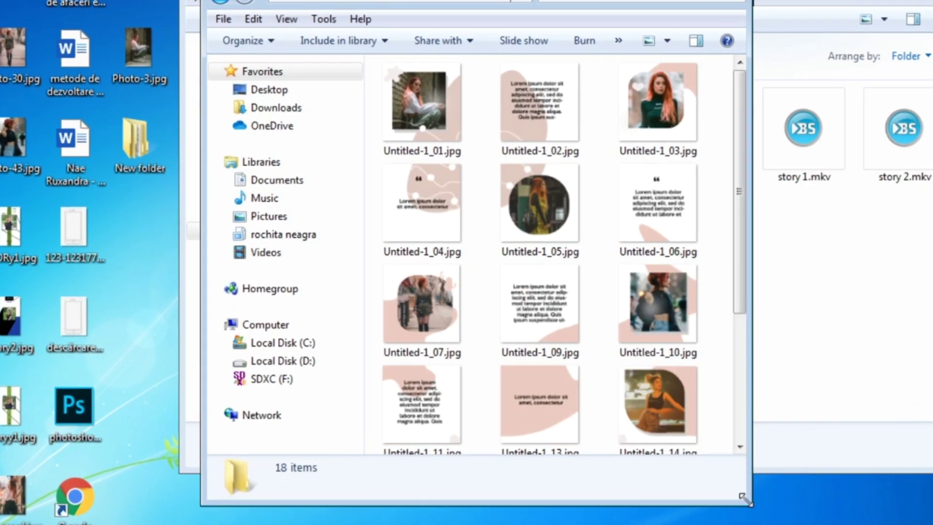
Look through the exported slice images in the new folder's images subfolder in Windows Explorer
scroll(693, 364, down, 3)
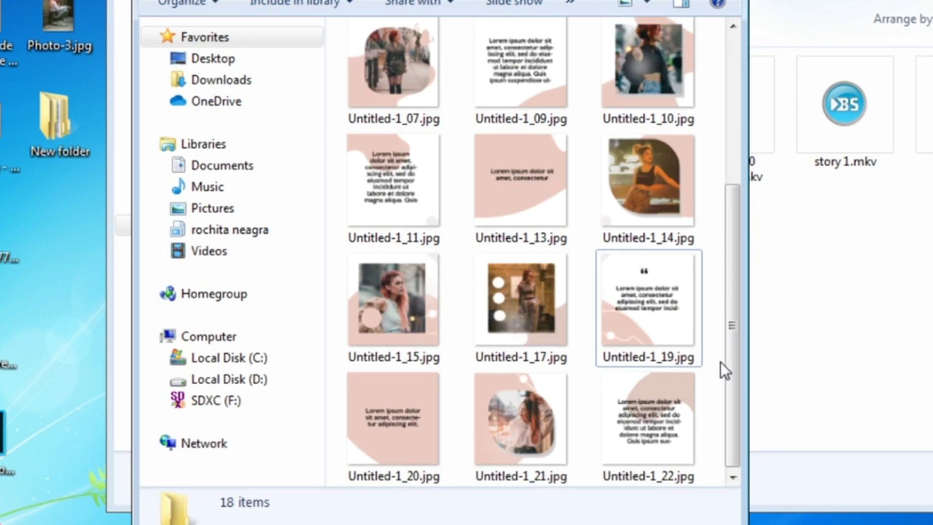
scroll(590, 243, up, 4)
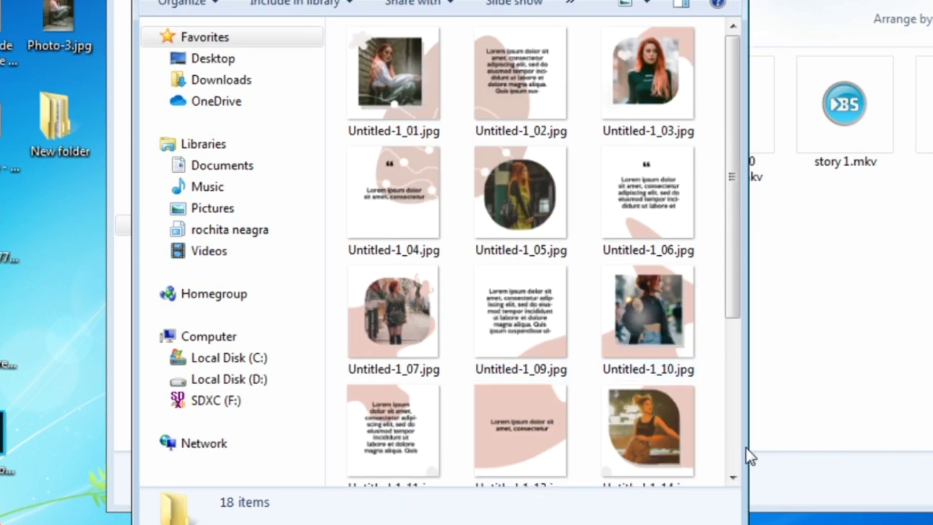
drag(462, 0, 462, 9)
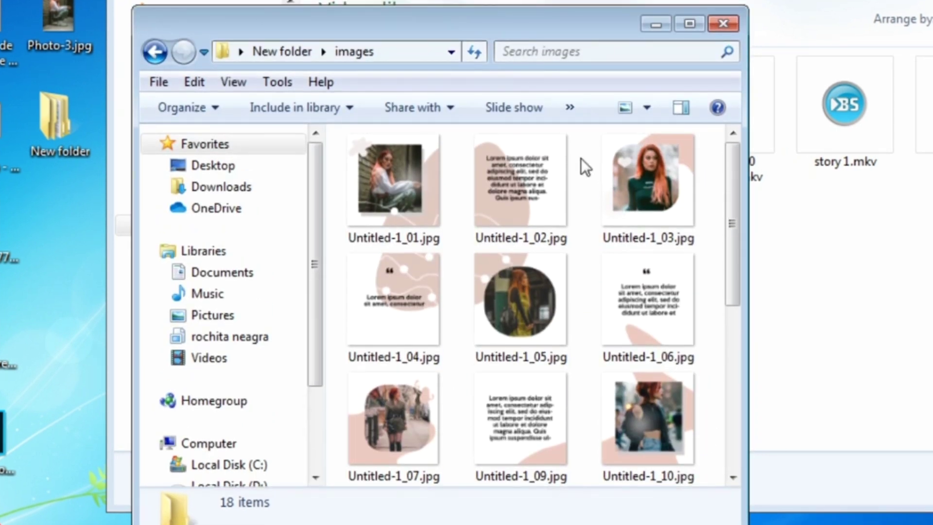